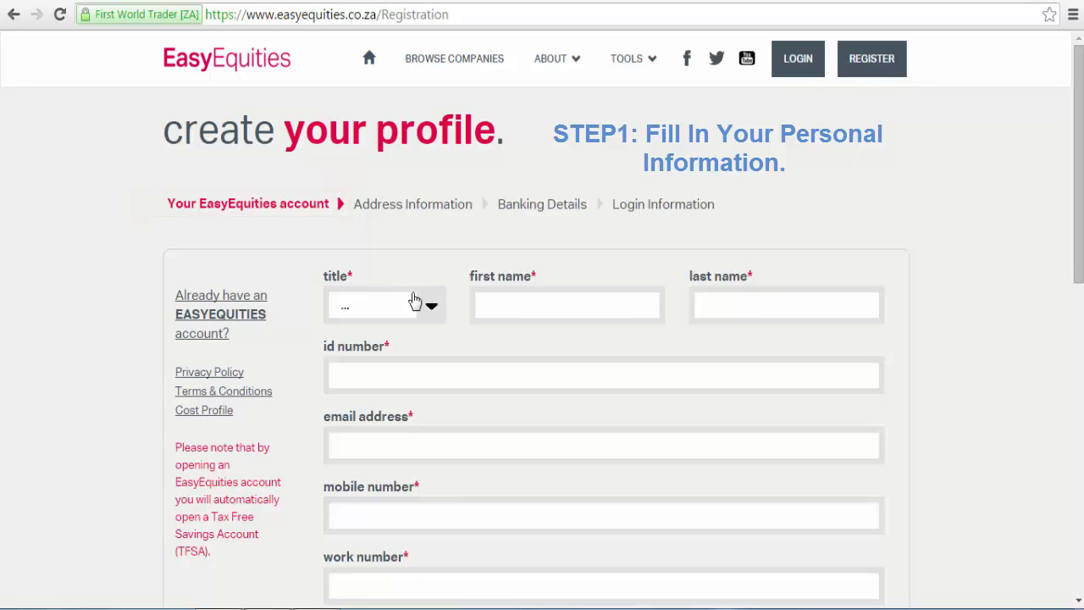
Choose Mr as the title and enter the applicant's first and last names.
click(429, 310)
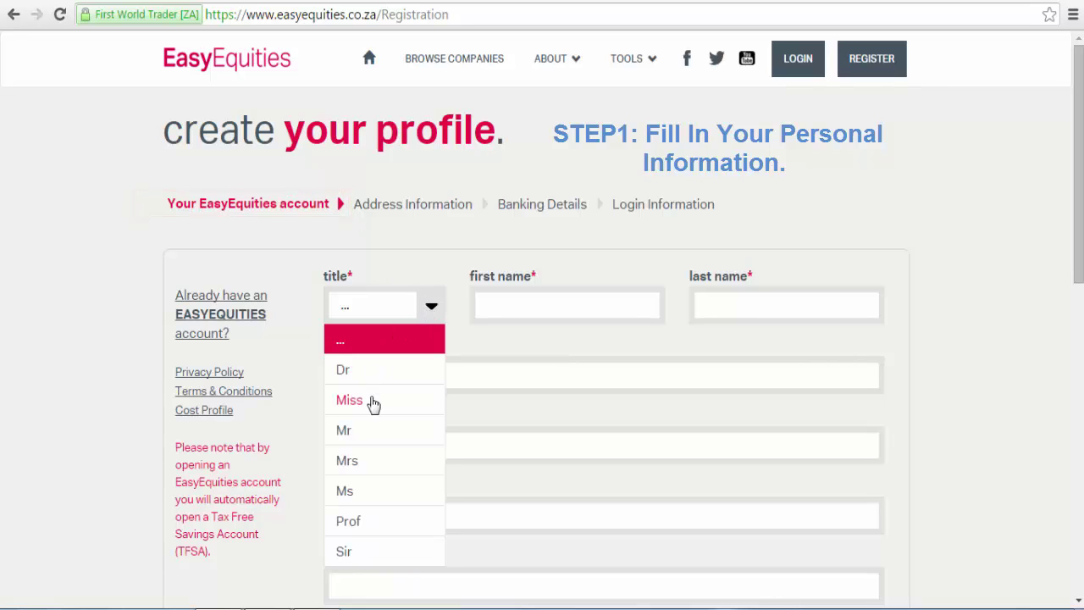
click(374, 435)
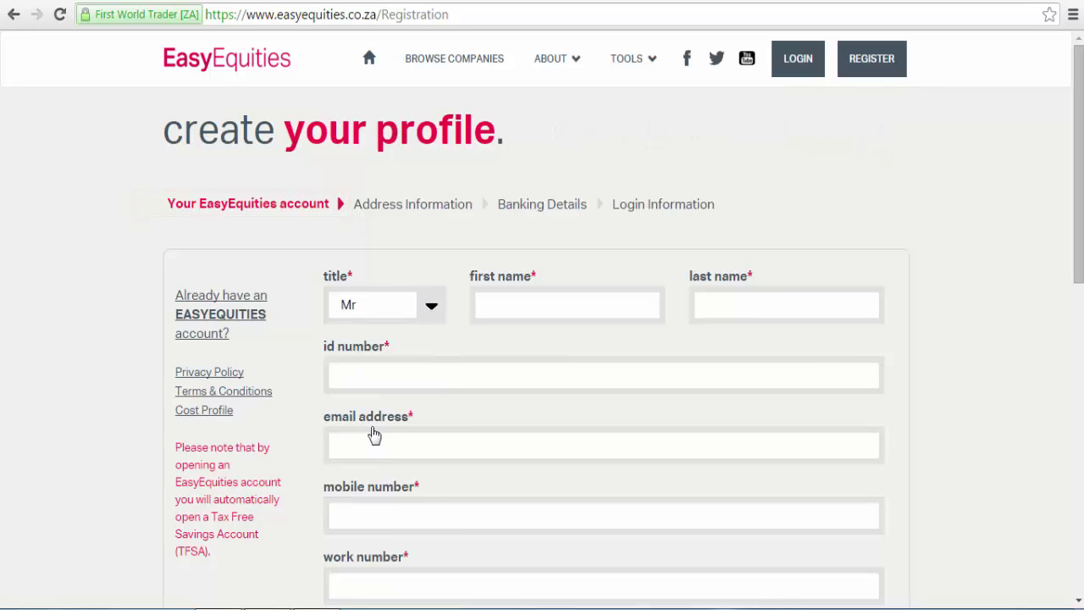
click(515, 300)
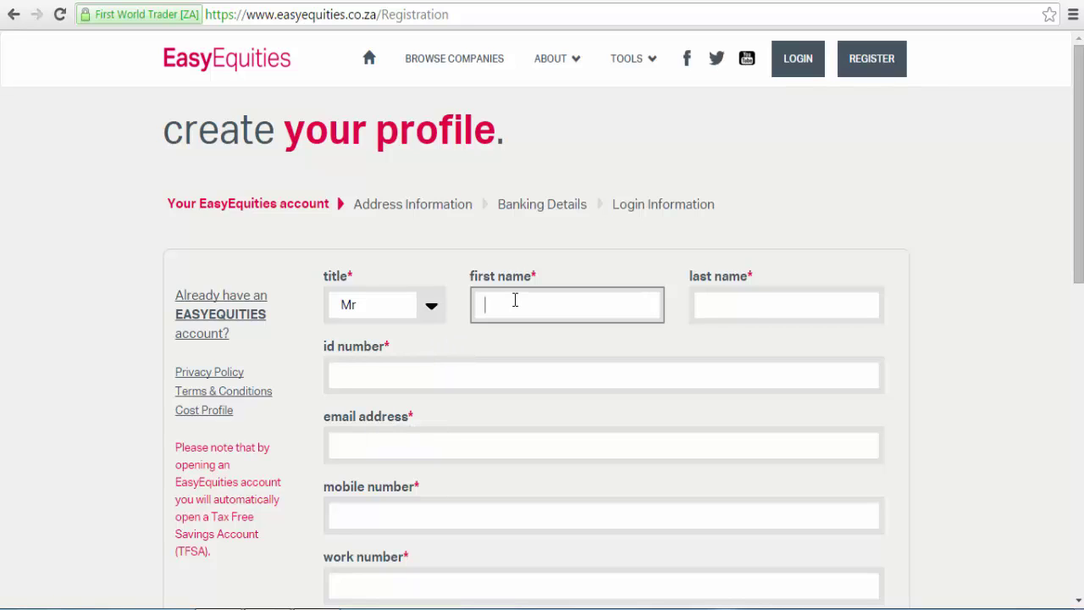
key(Tab)
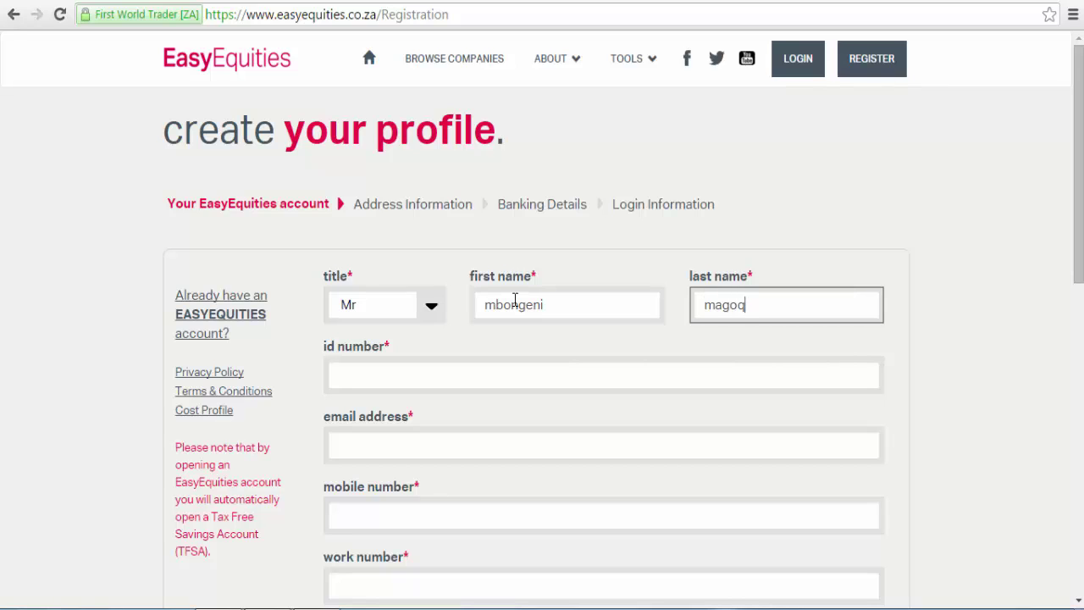
Fill in the applicant's ID number, e-mail address and mobile number.
key(Tab)
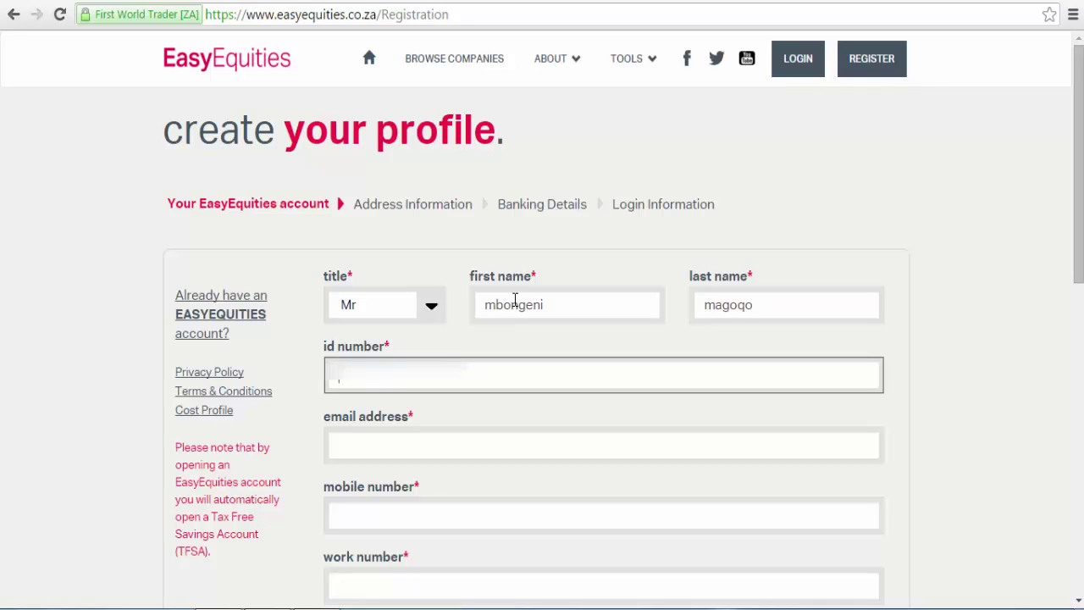
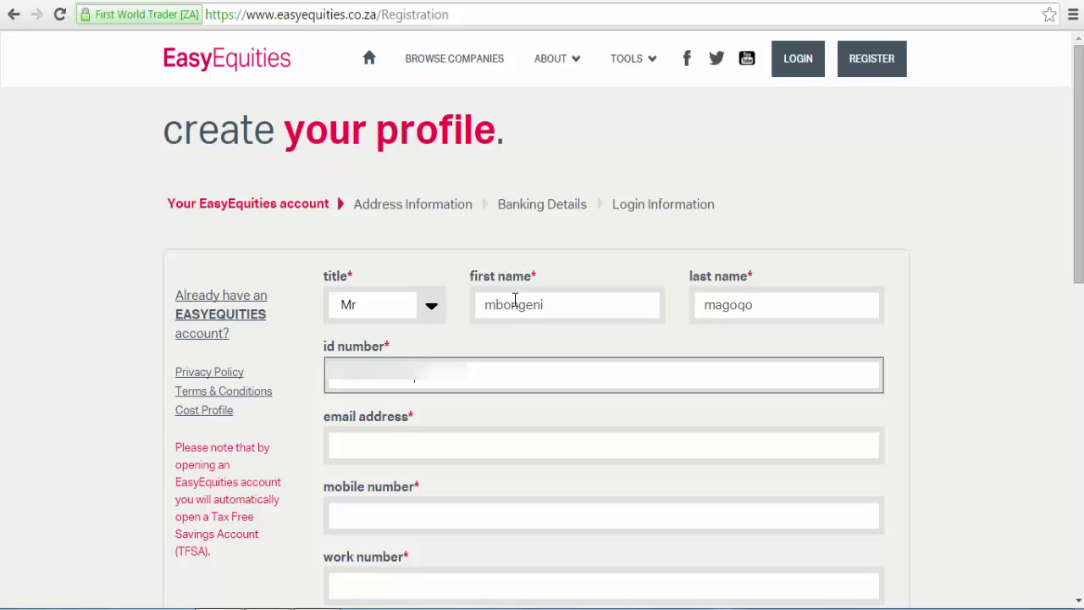
key(Tab)
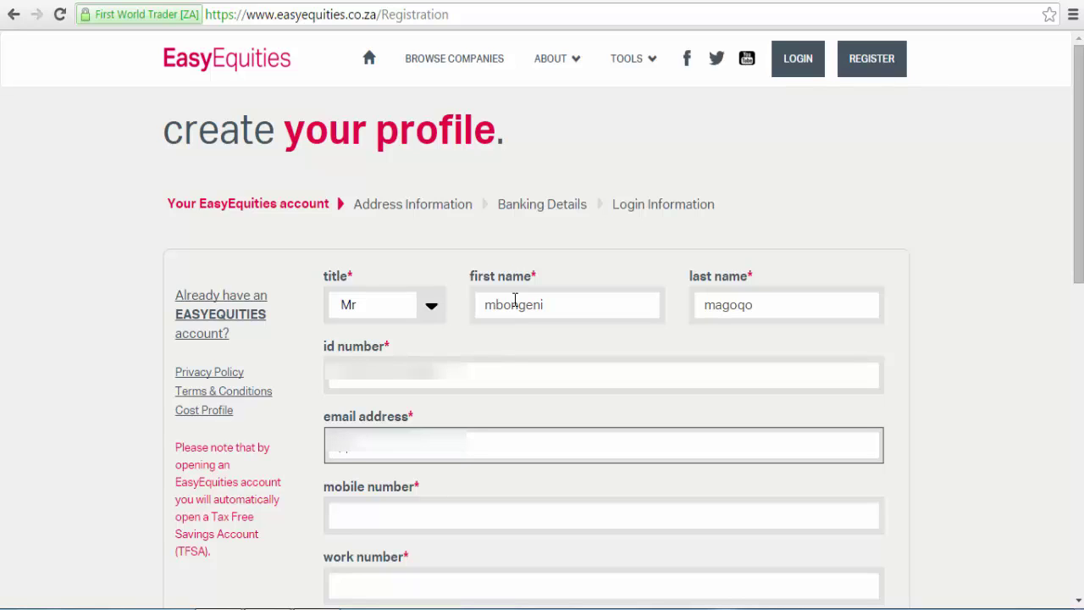
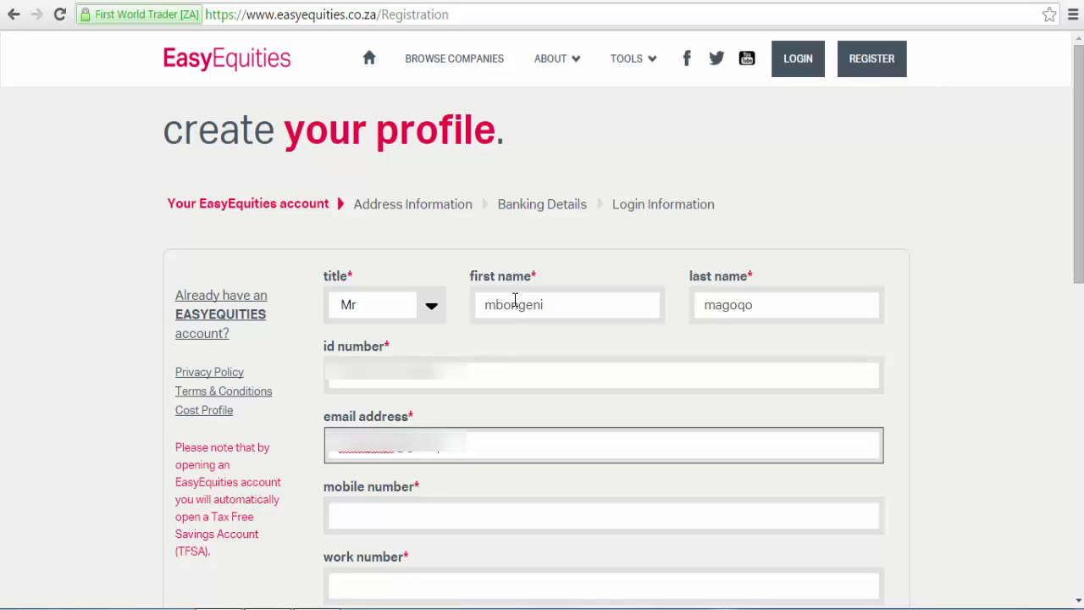
key(Tab)
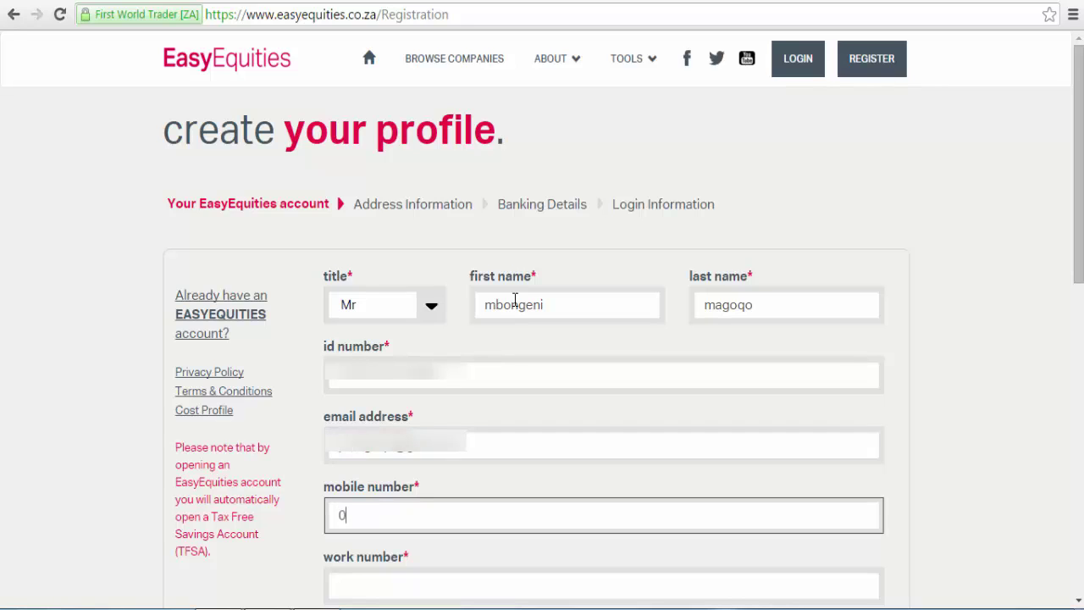
Enter the applicant's work phone number.
scroll(526, 339, down, 2)
click(542, 390)
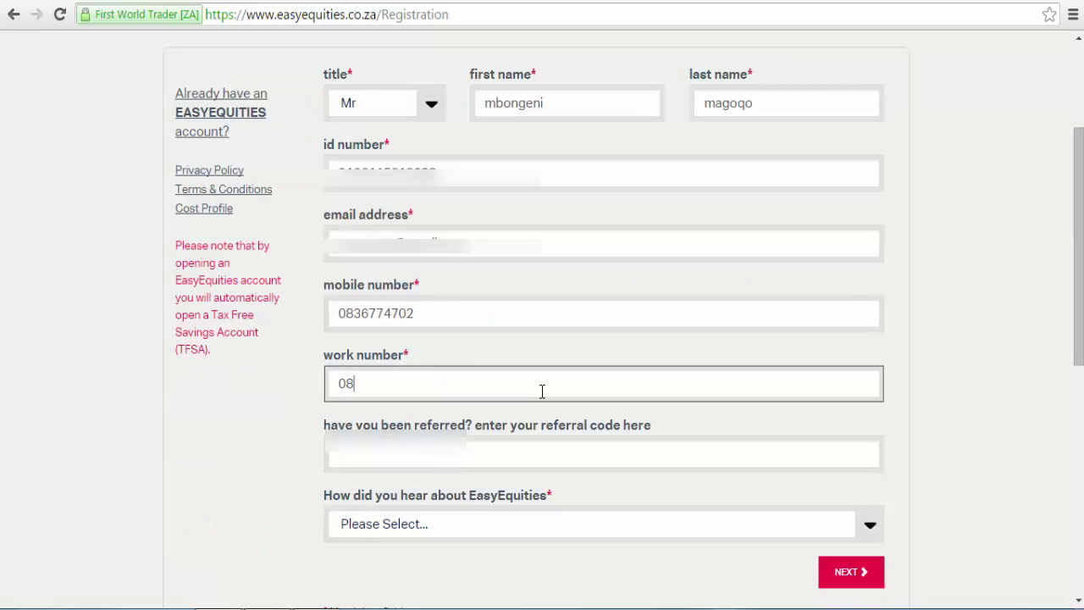
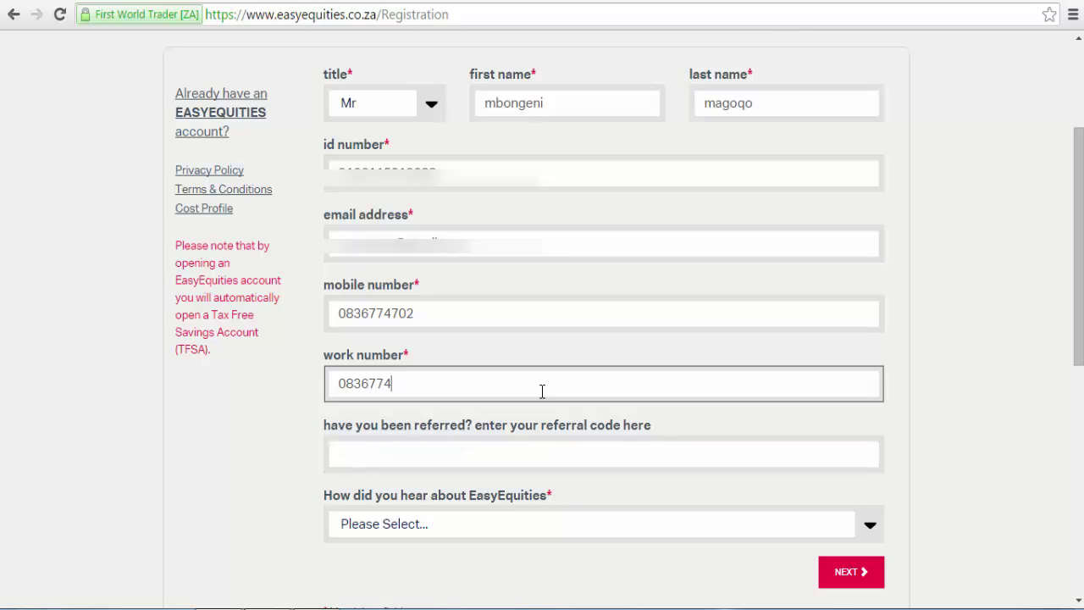
Record Online as how they heard about EasyEquities and continue to Address Information.
click(522, 451)
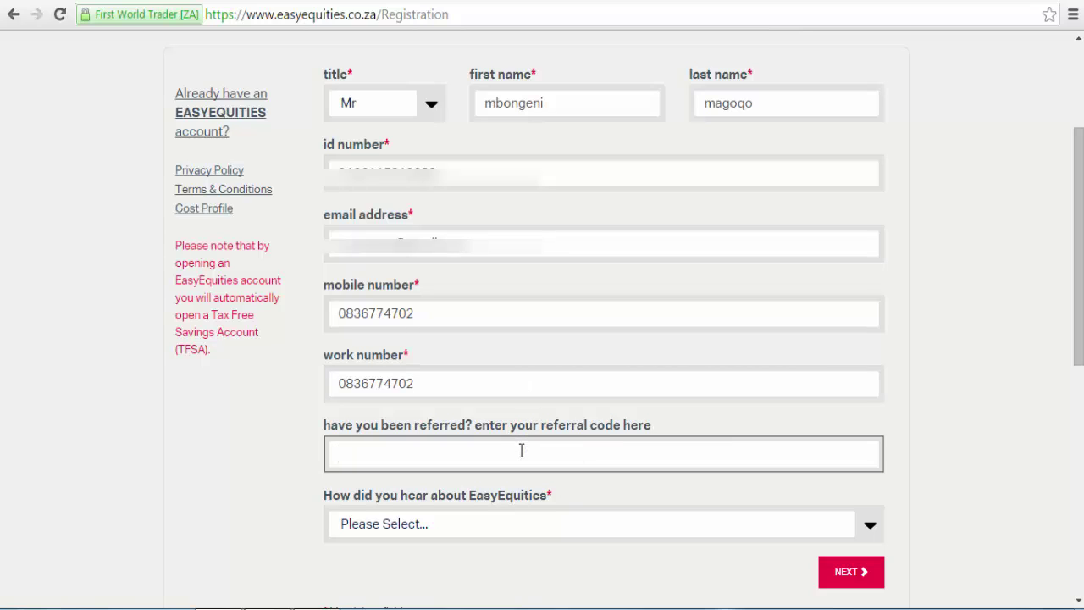
click(506, 530)
scroll(1008, 458, down, 3)
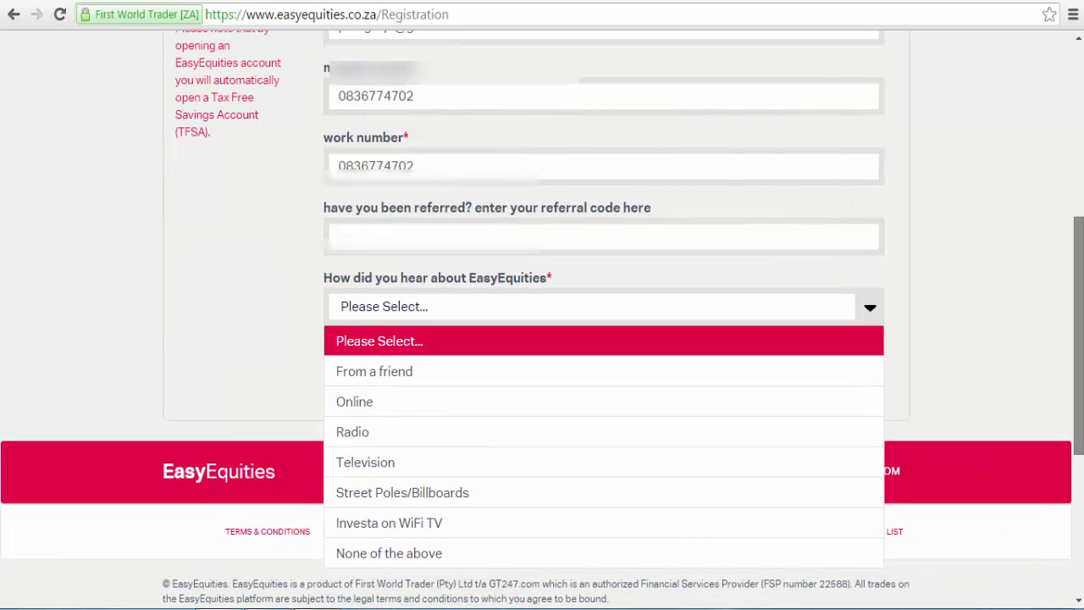
click(434, 383)
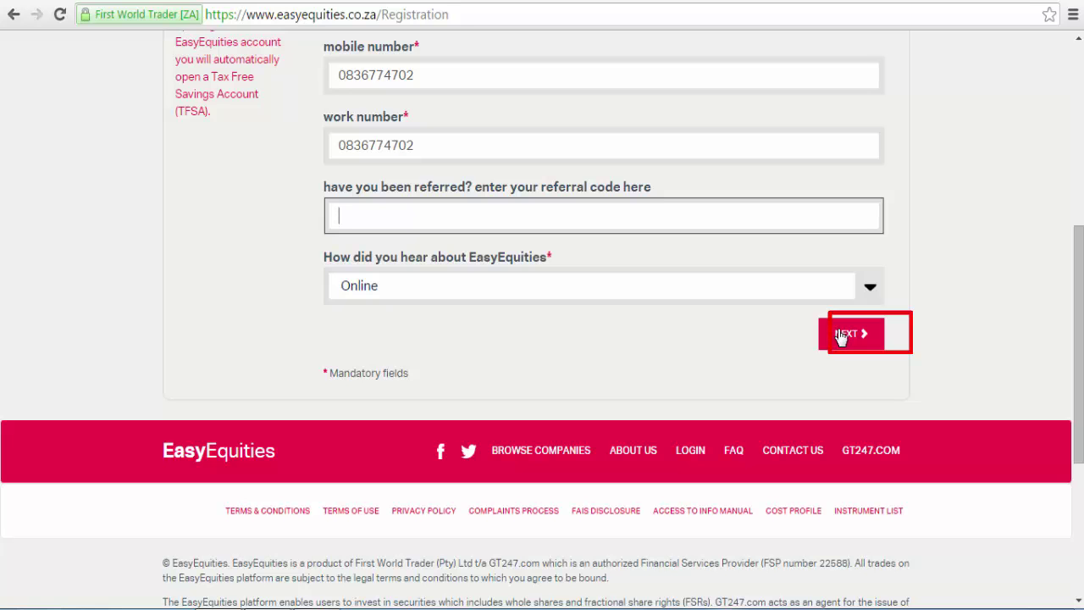
click(842, 337)
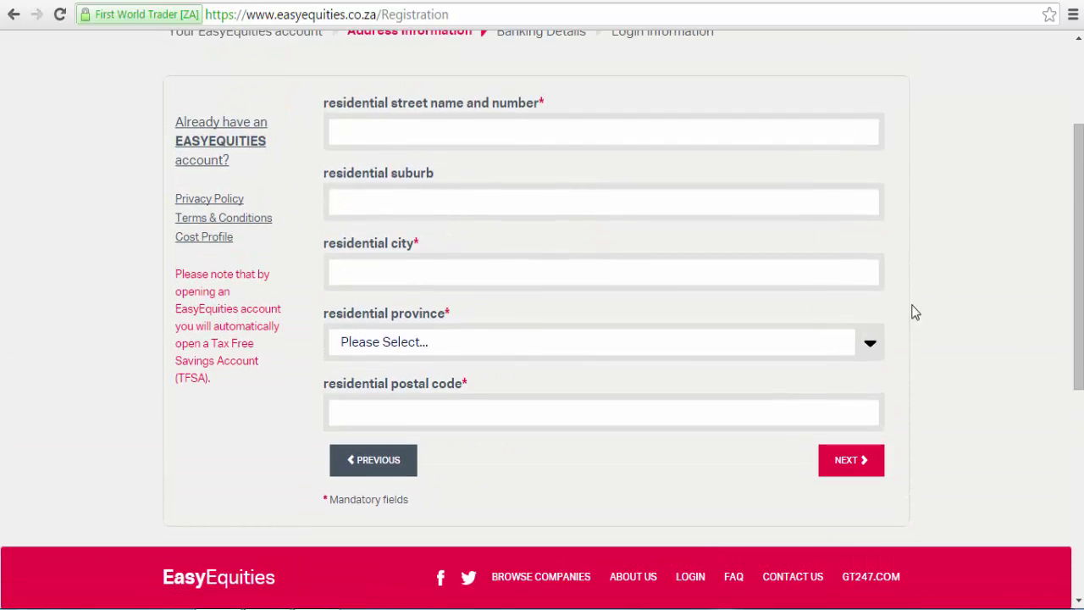
Fill in the residential street address, suburb and city.
drag(1081, 301, 1080, 222)
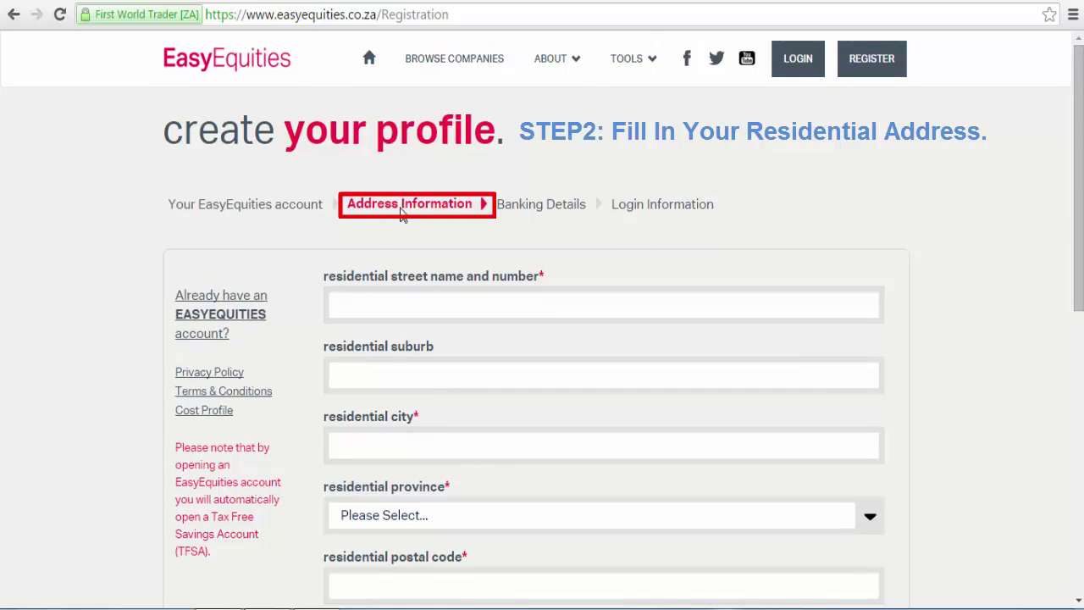
click(361, 302)
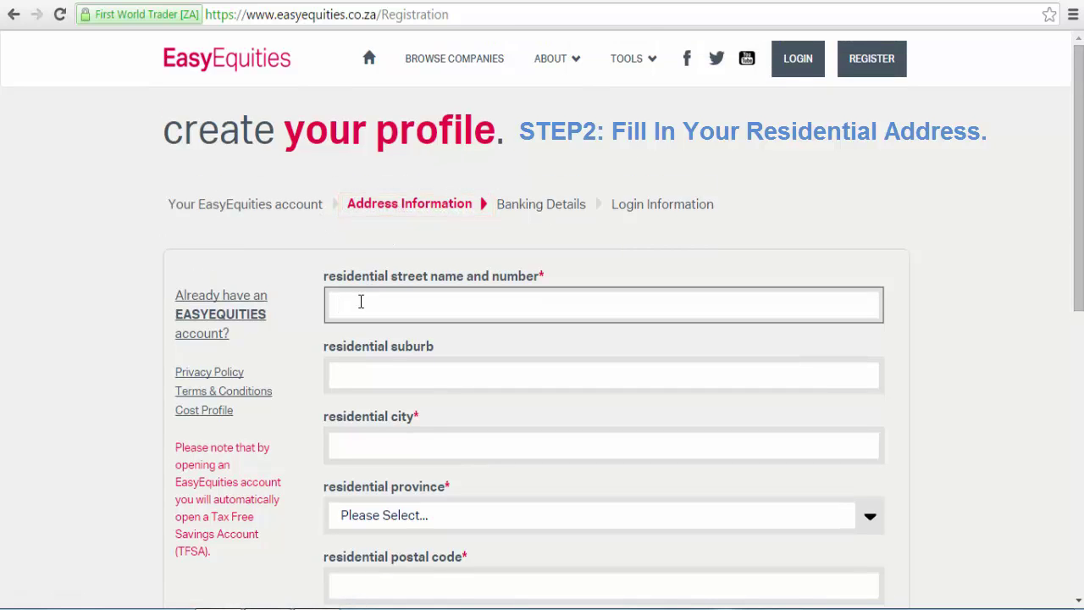
key(Down)
key(Return)
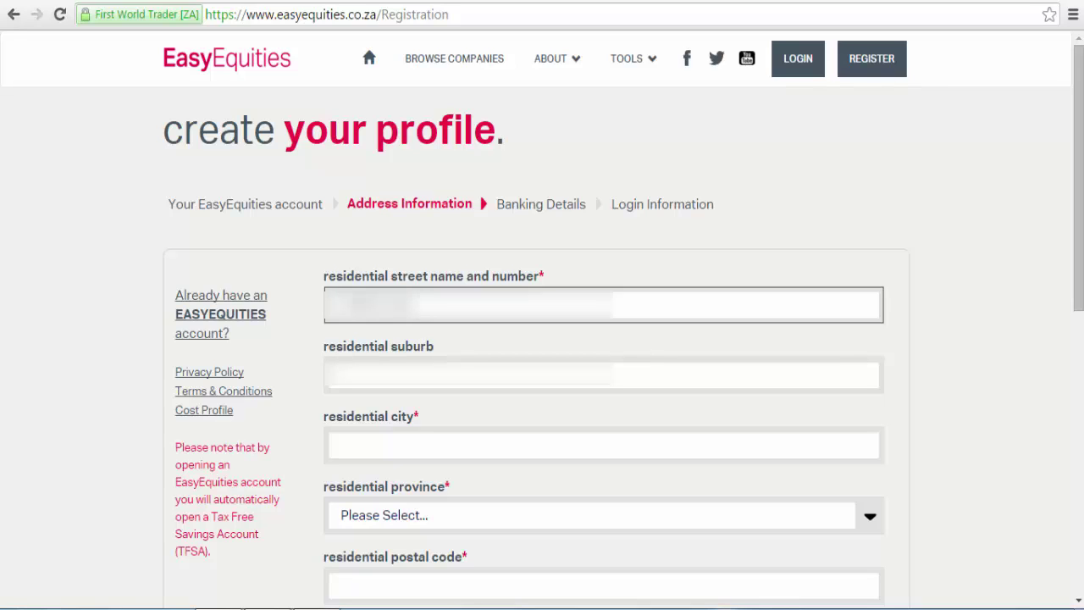
text(Street)
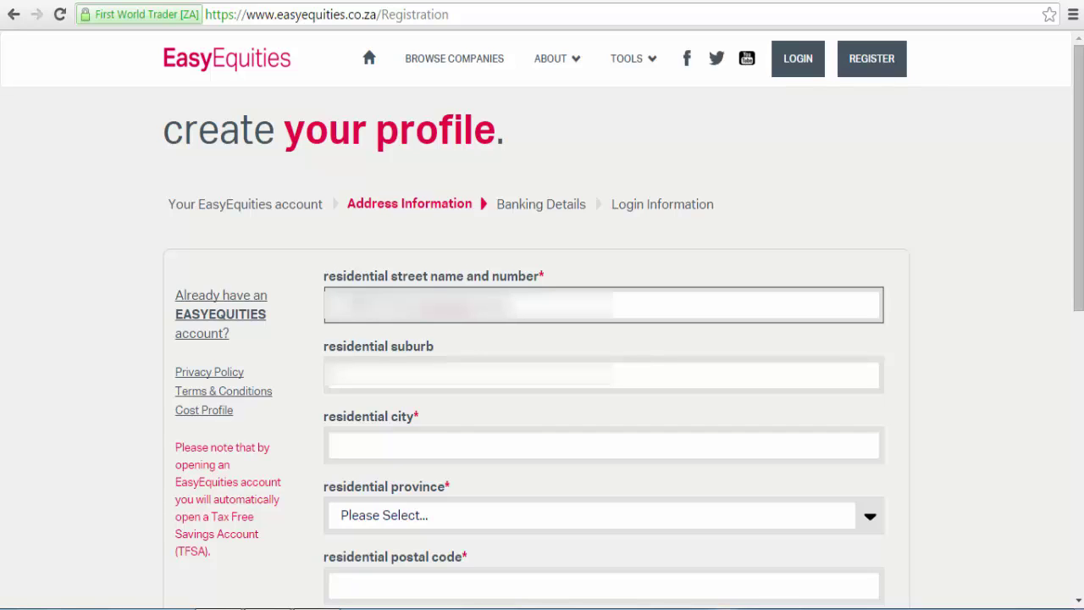
click(355, 385)
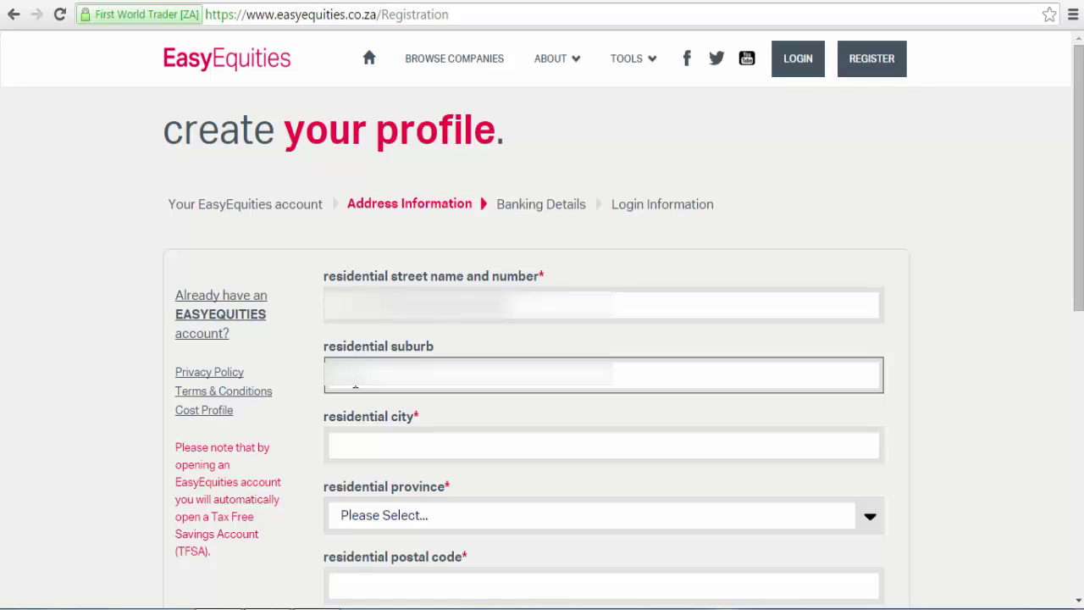
text(unreadable)
key(Tab)
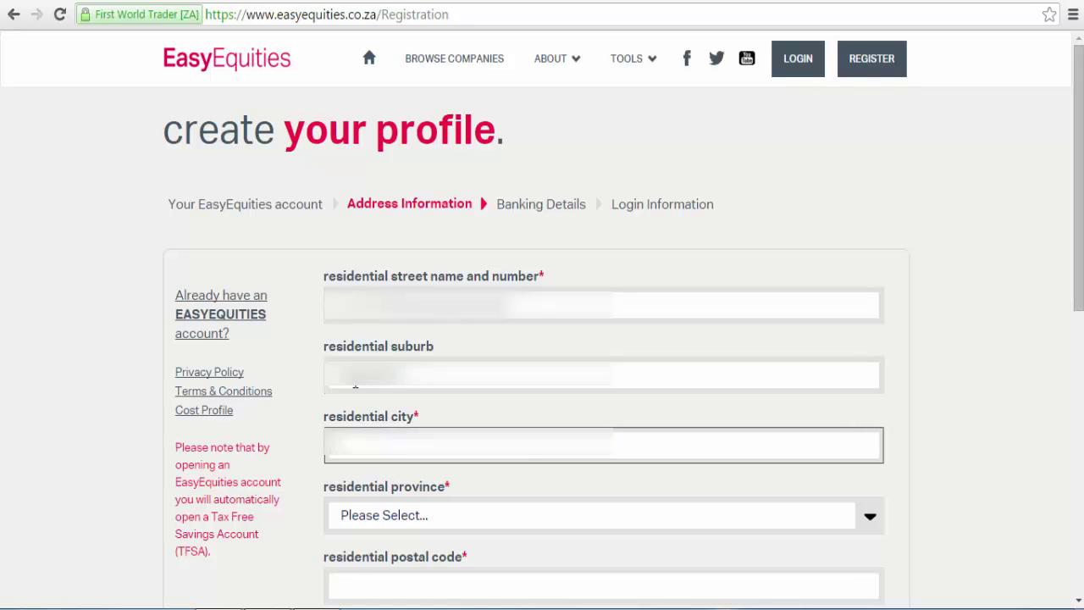
text(unreadableunreadable)
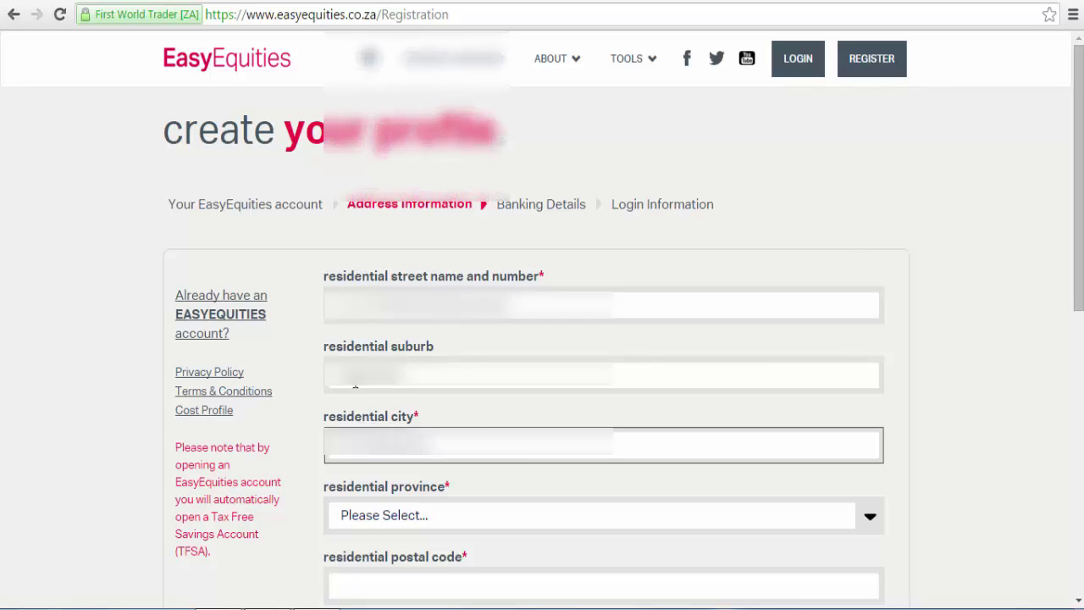
Set the province to Kwa-Zulu Natal, enter the postal code, and continue to Banking Details.
scroll(435, 254, down, 3)
click(434, 250)
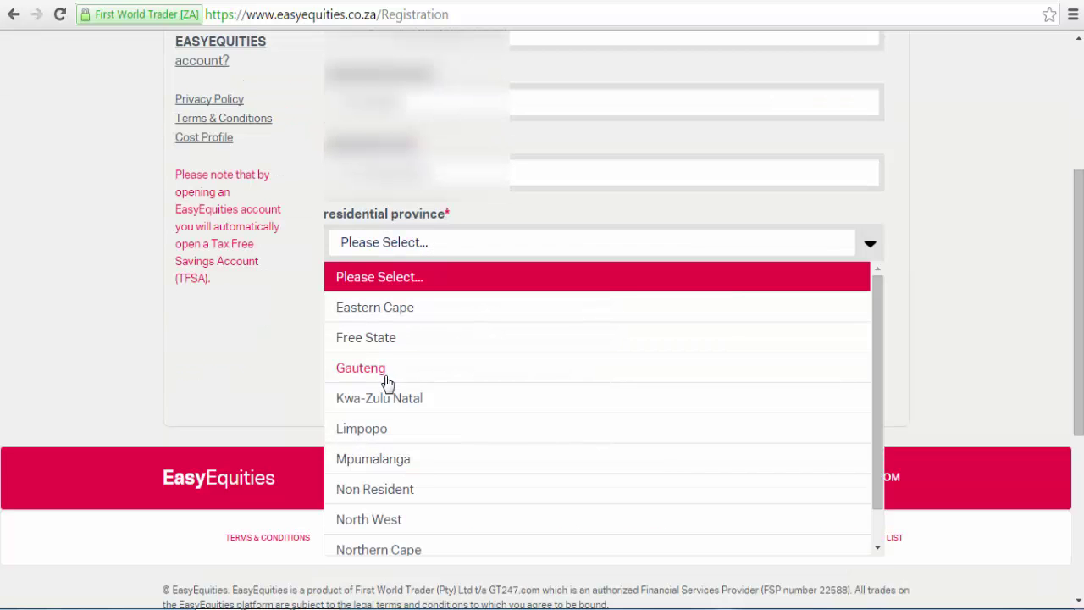
click(383, 402)
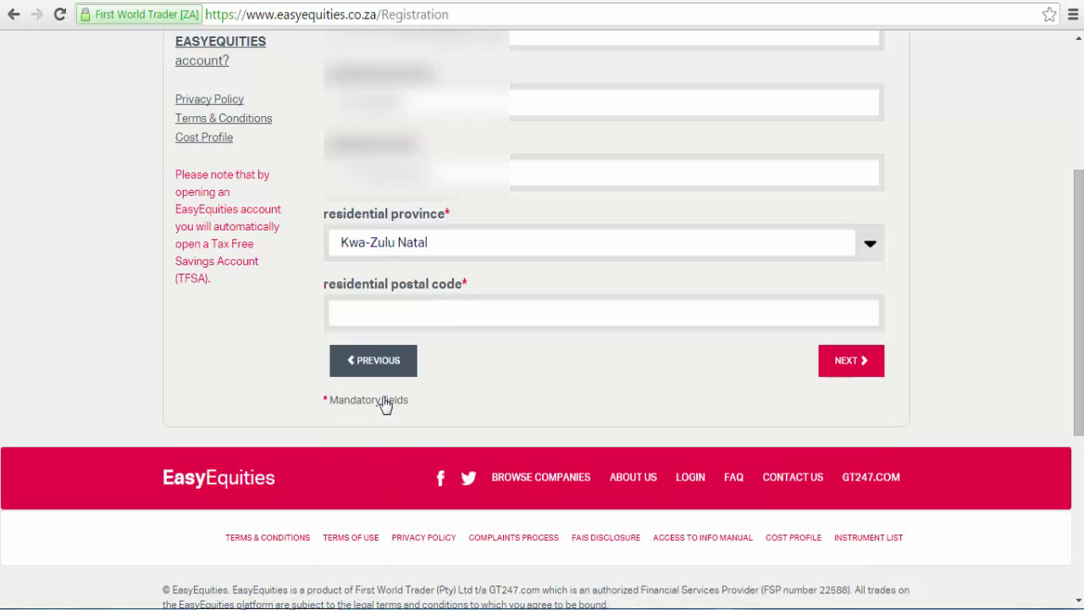
click(374, 320)
text(4001)
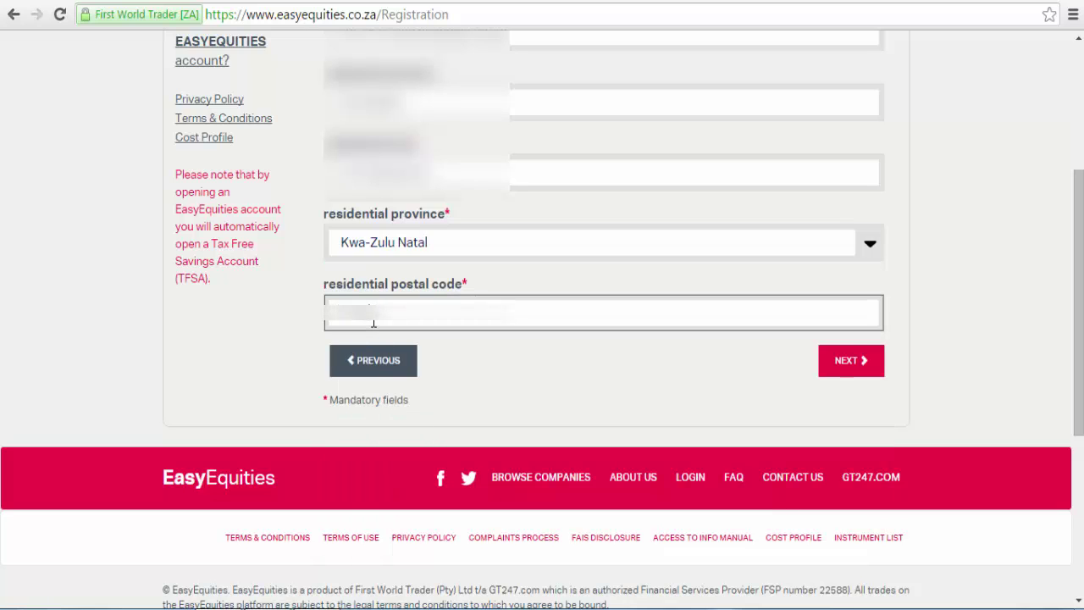
click(852, 365)
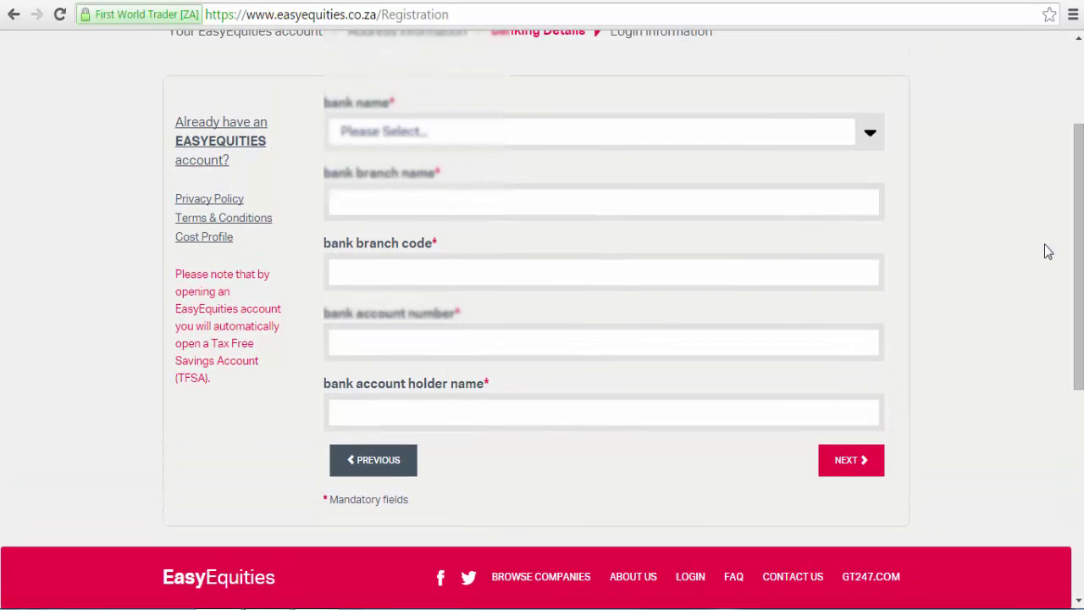
Choose Capitec as the bank with branch Port Shepstone and branch code 4004.
scroll(1080, 264, up, 2)
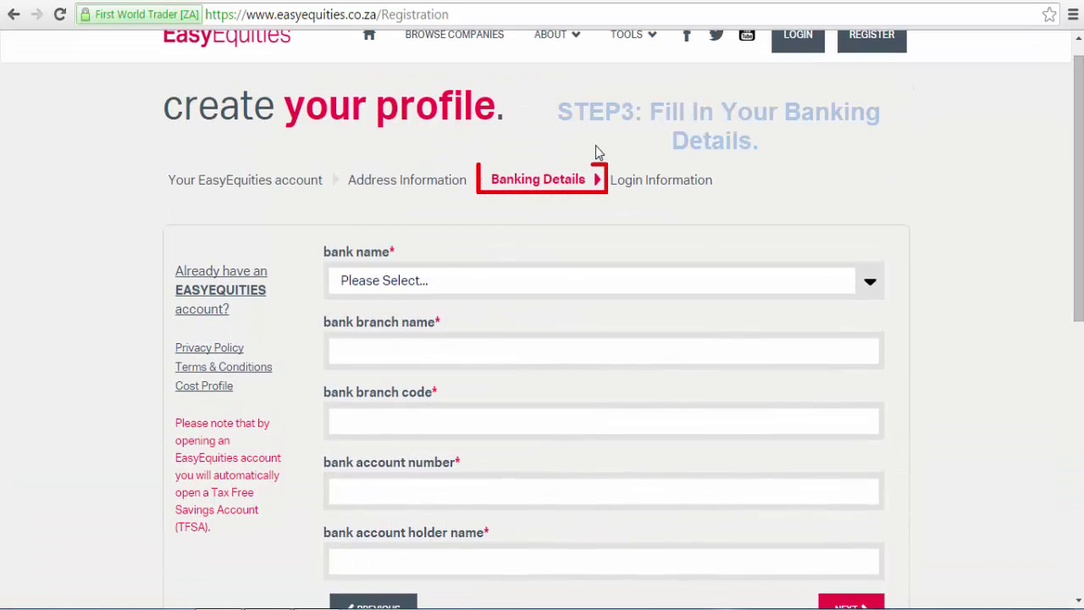
click(469, 292)
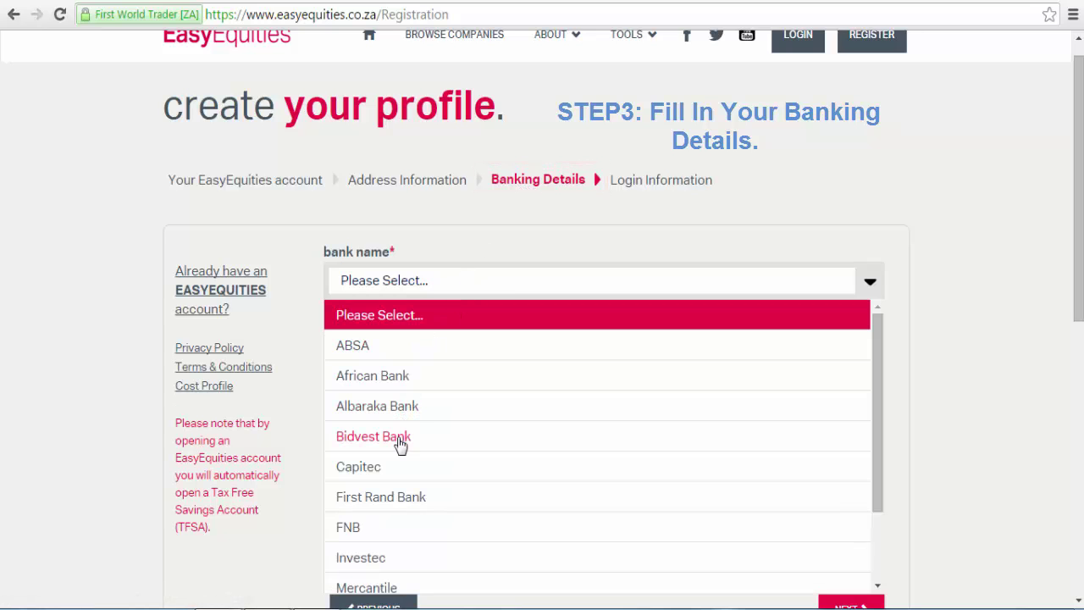
click(400, 462)
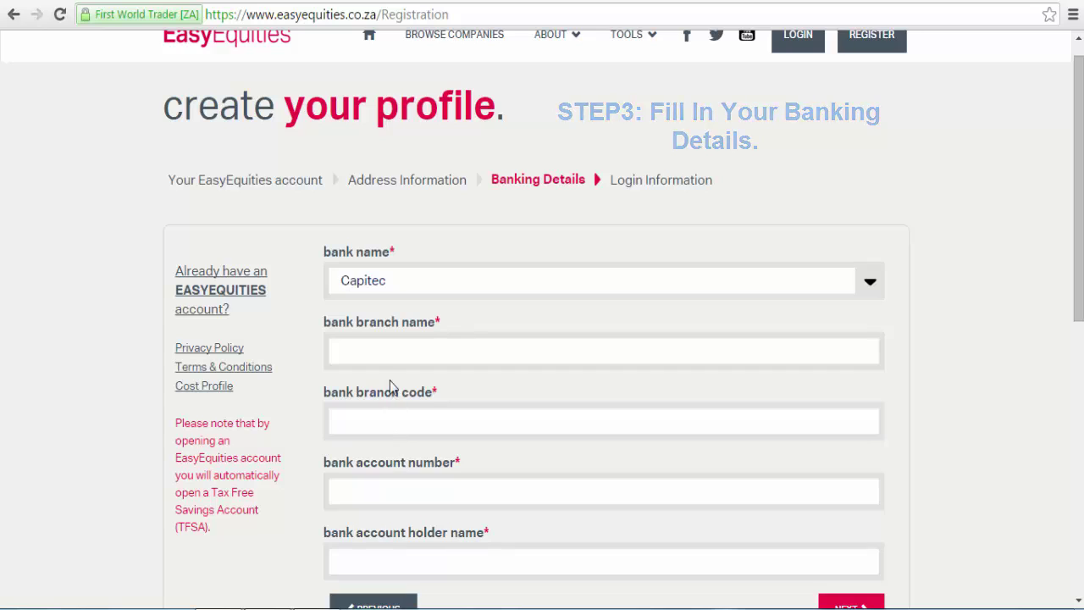
click(387, 352)
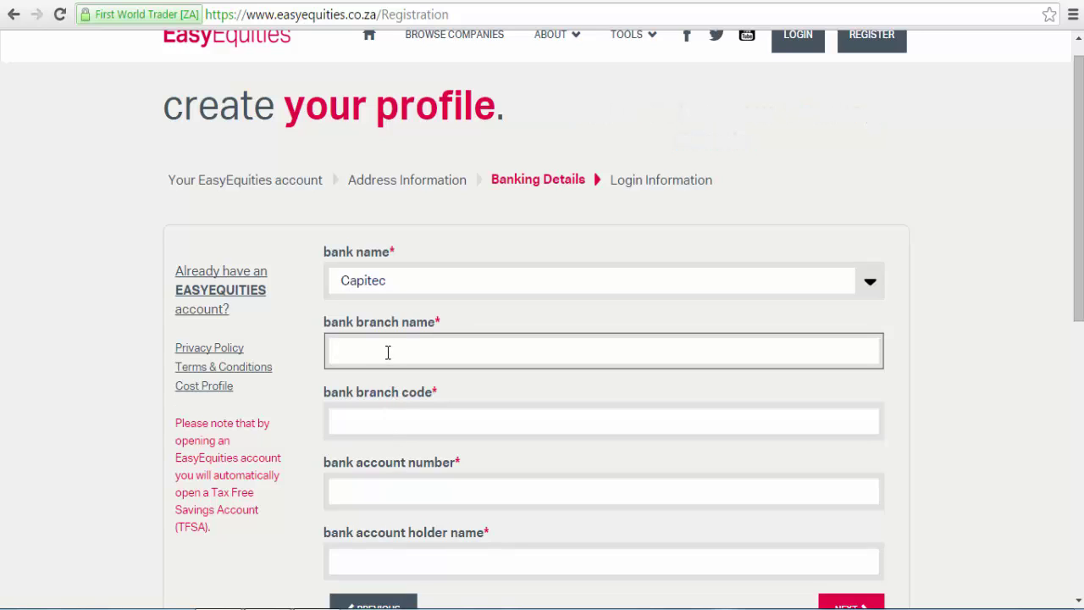
text(Port Shepstone)
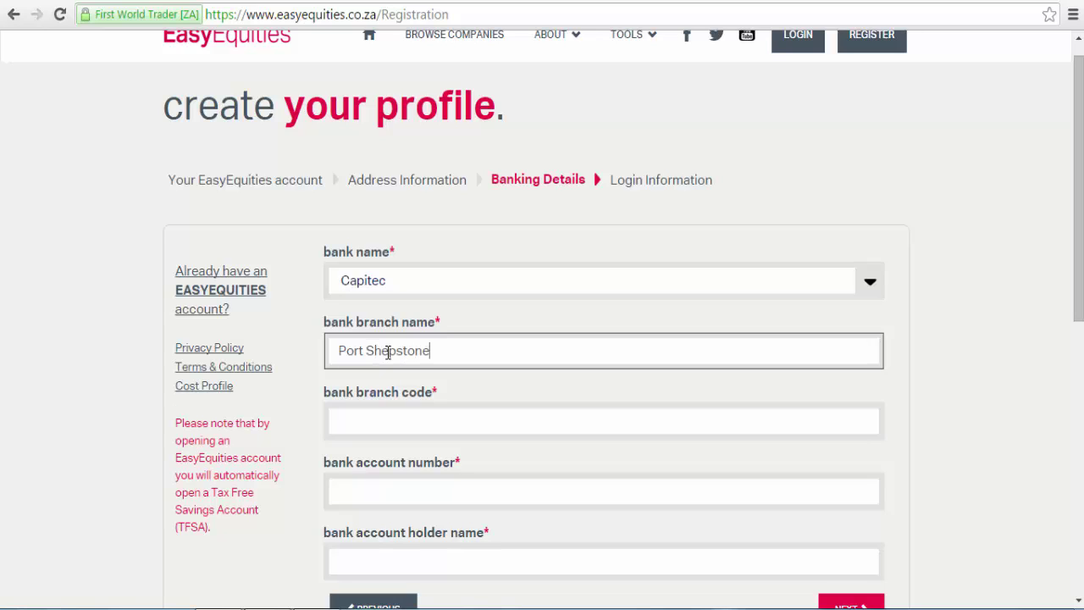
click(379, 421)
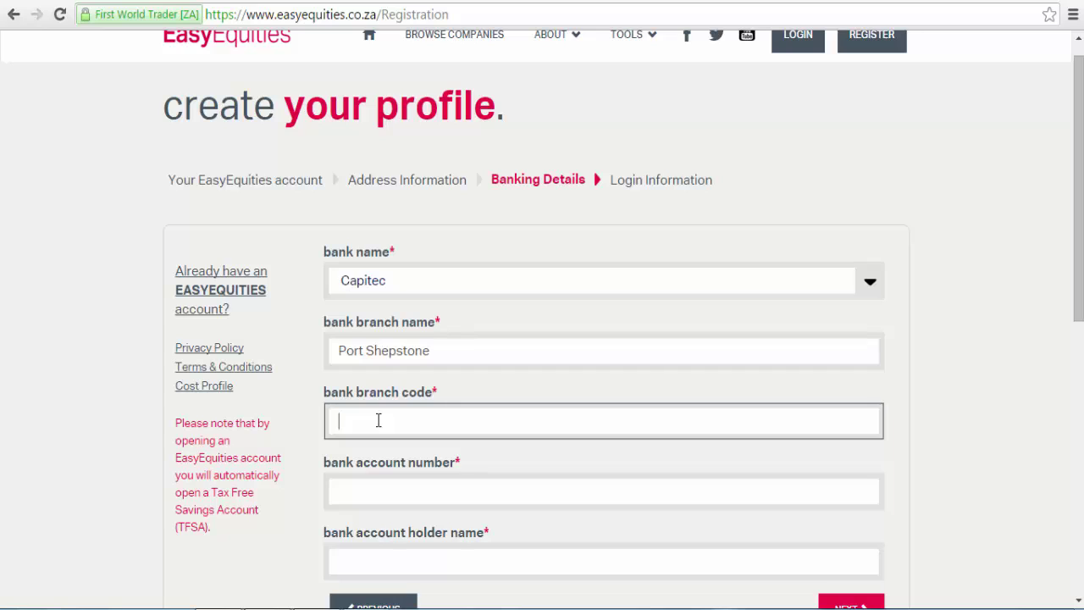
text(4004)
Enter the bank account number and account holder's name, then continue to Login Information.
click(359, 493)
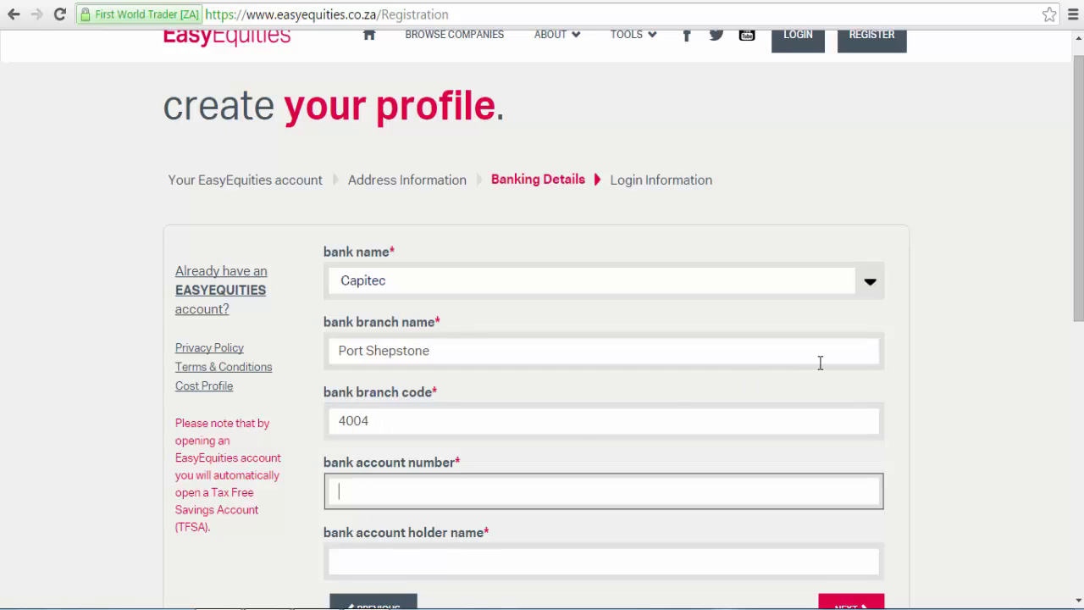
drag(1079, 289, 1082, 354)
text(1)
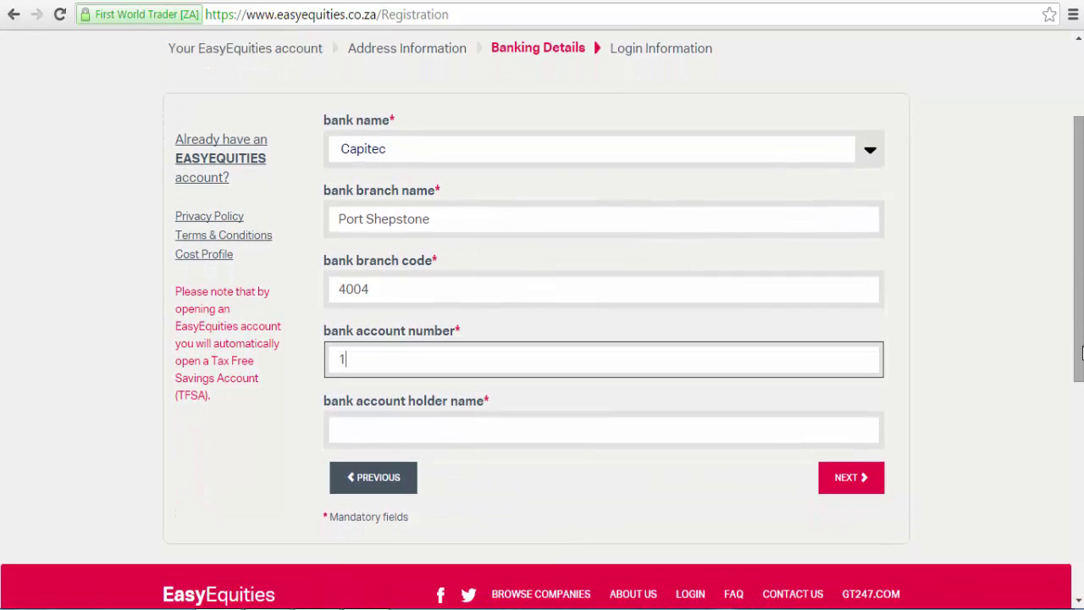
text(000000000)
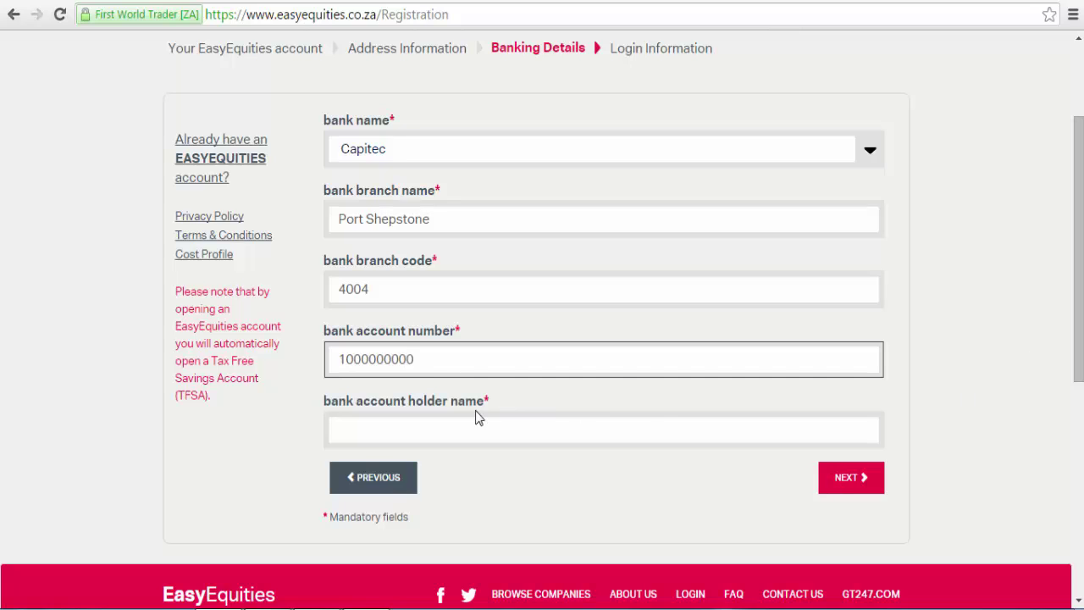
click(472, 422)
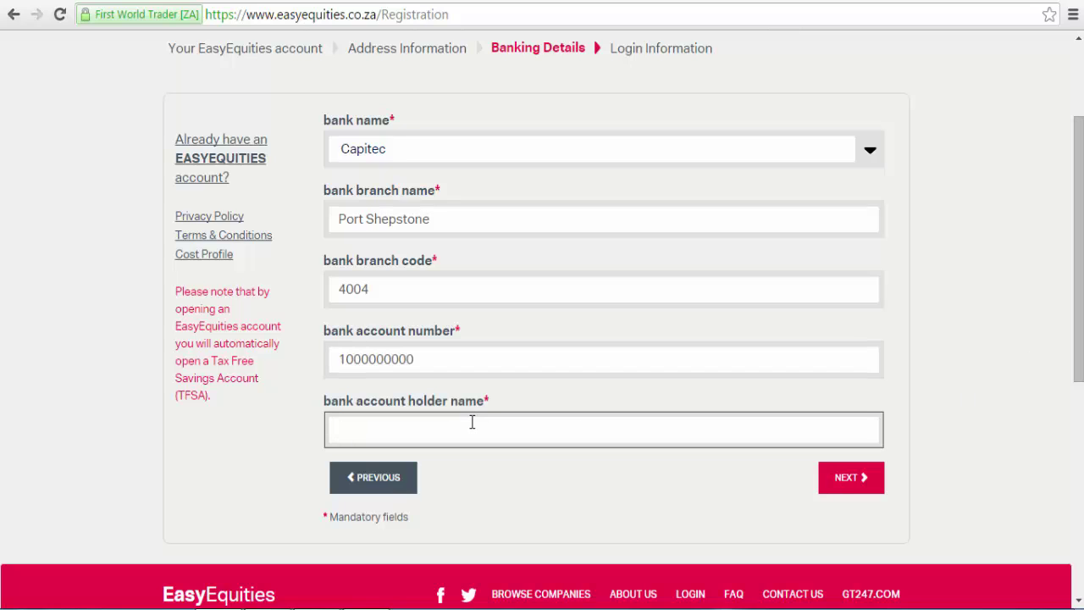
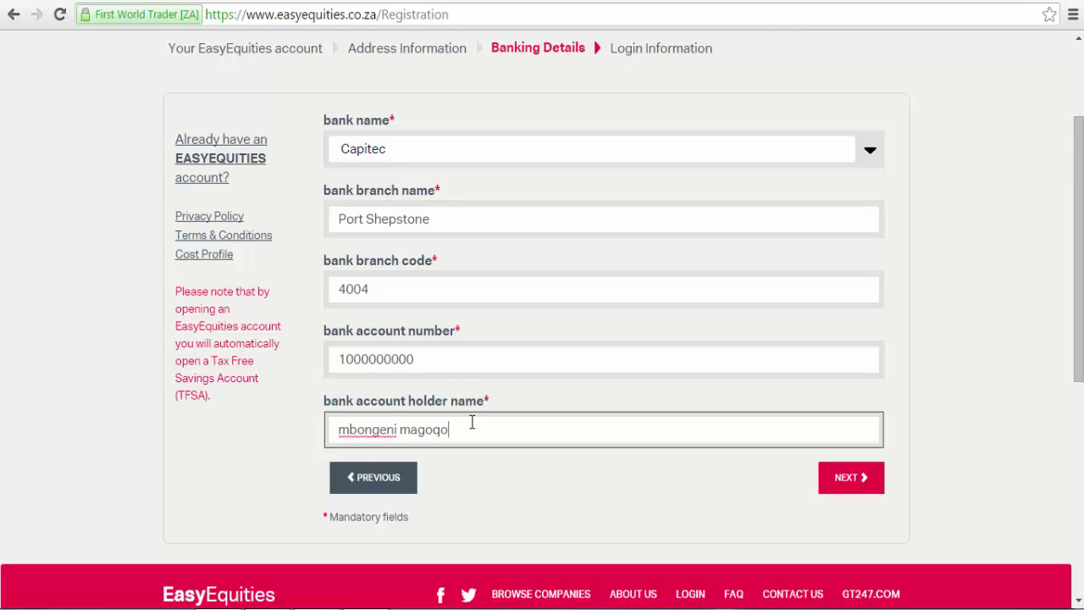
click(843, 484)
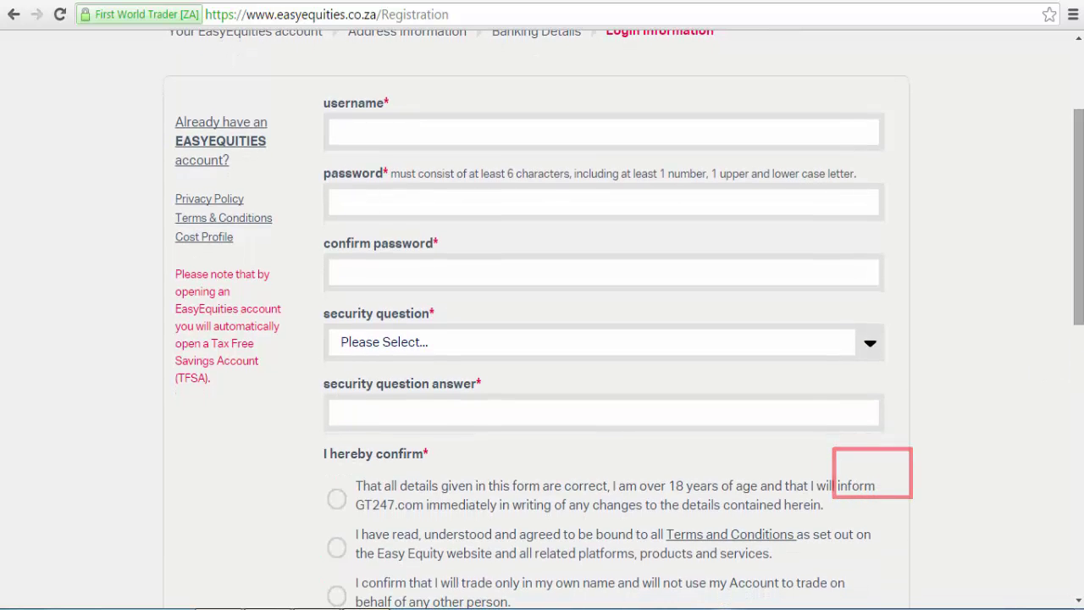
Enter a username, type the account password, and repeat it in the confirmation field.
drag(1080, 318, 1080, 257)
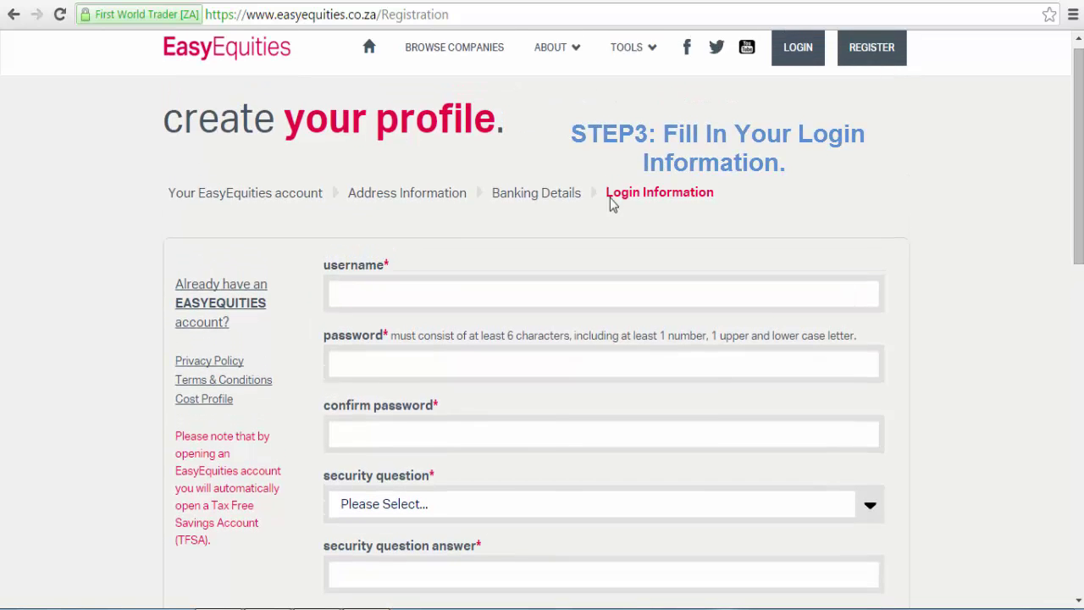
click(383, 294)
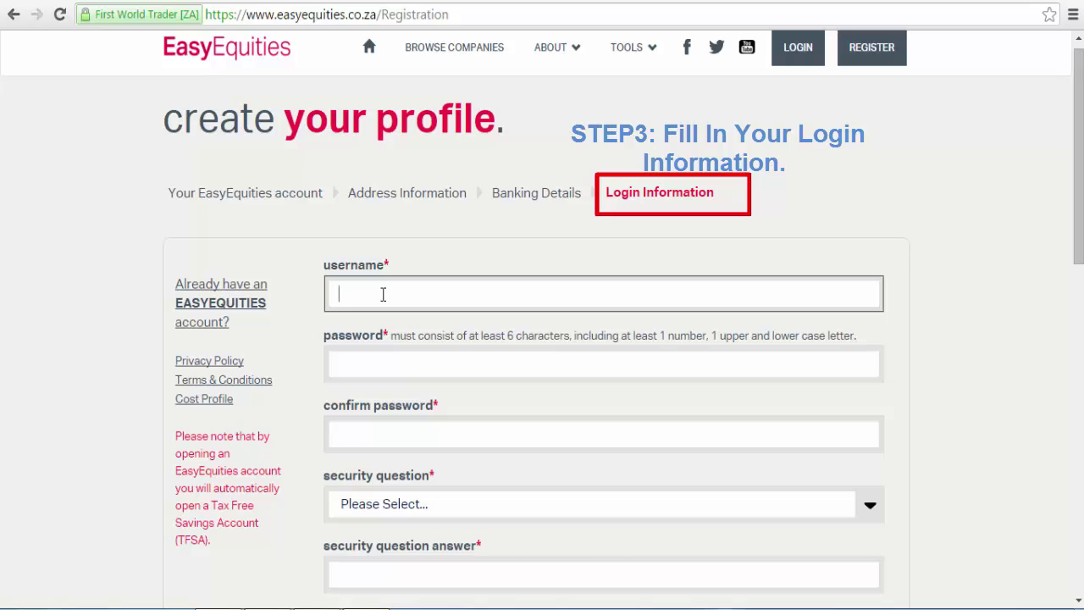
text(mbongeni)
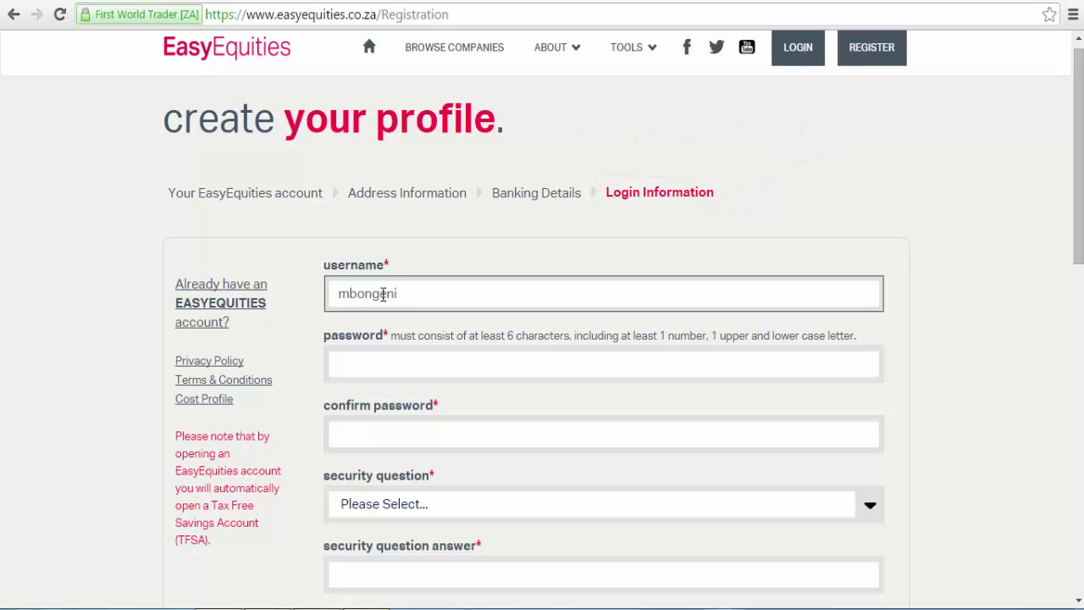
text(p)
click(377, 361)
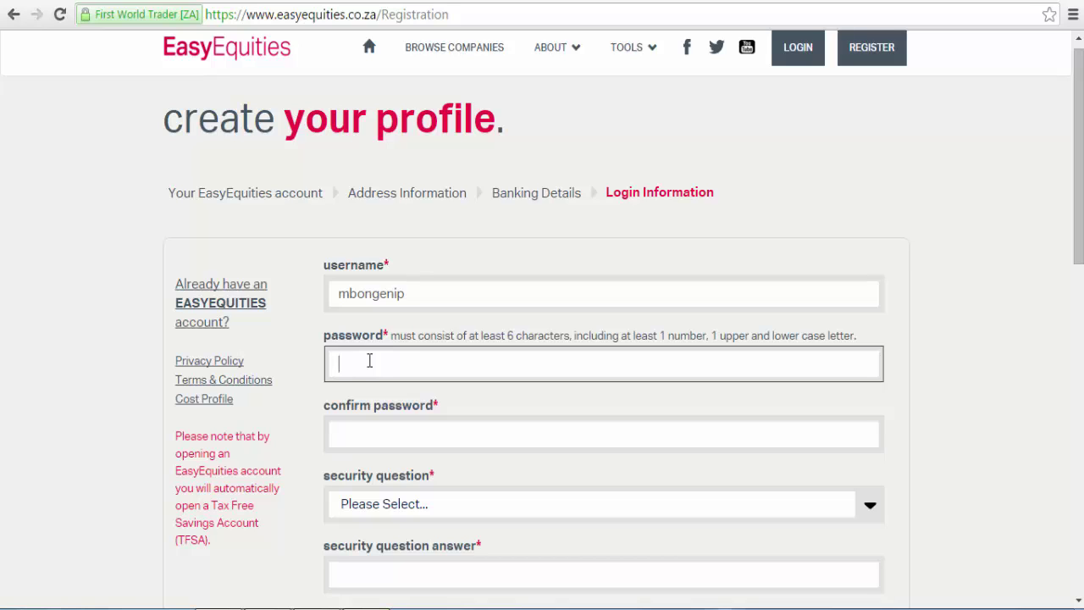
text(•)
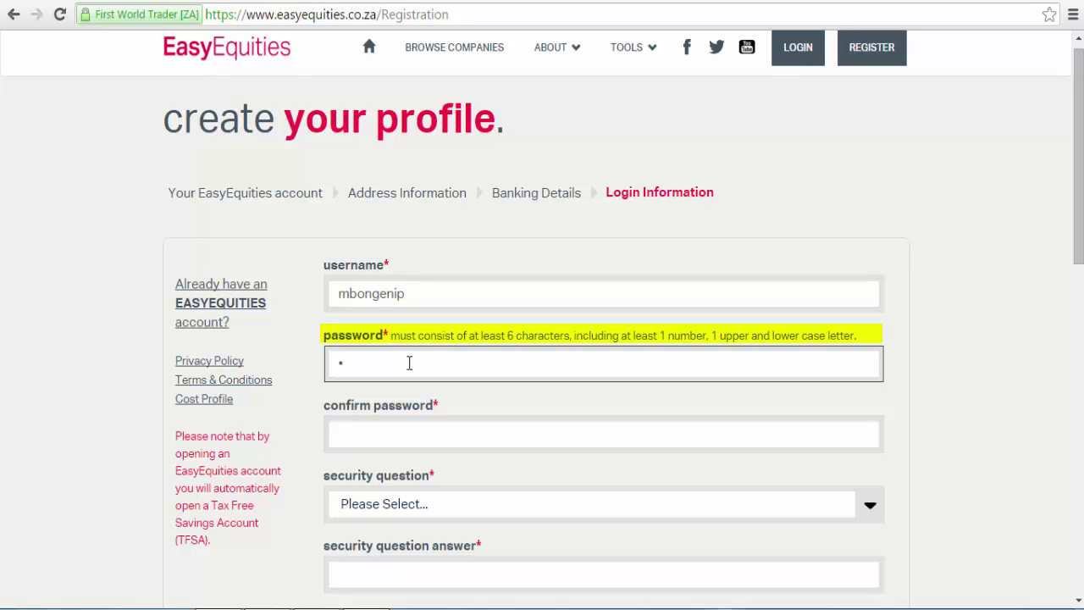
text(•••••••••)
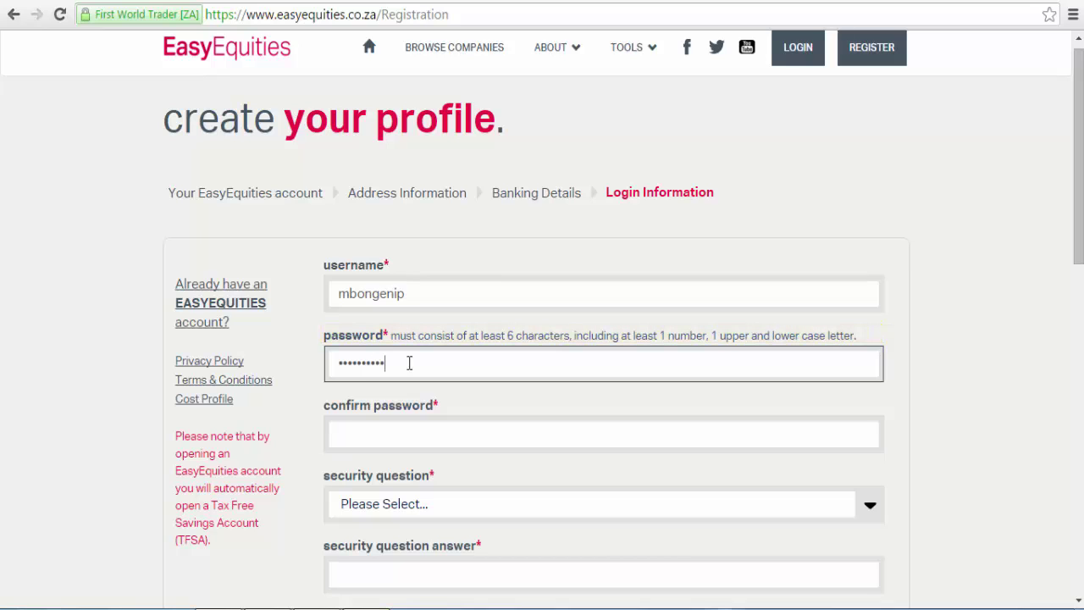
text(••)
click(456, 449)
text(••••••••)
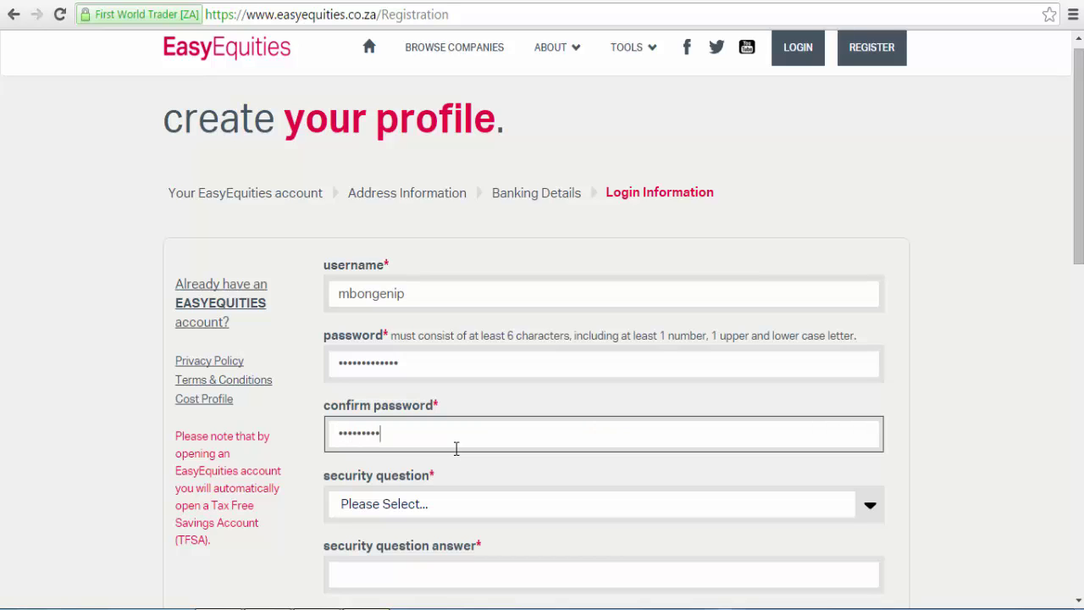
text(••)
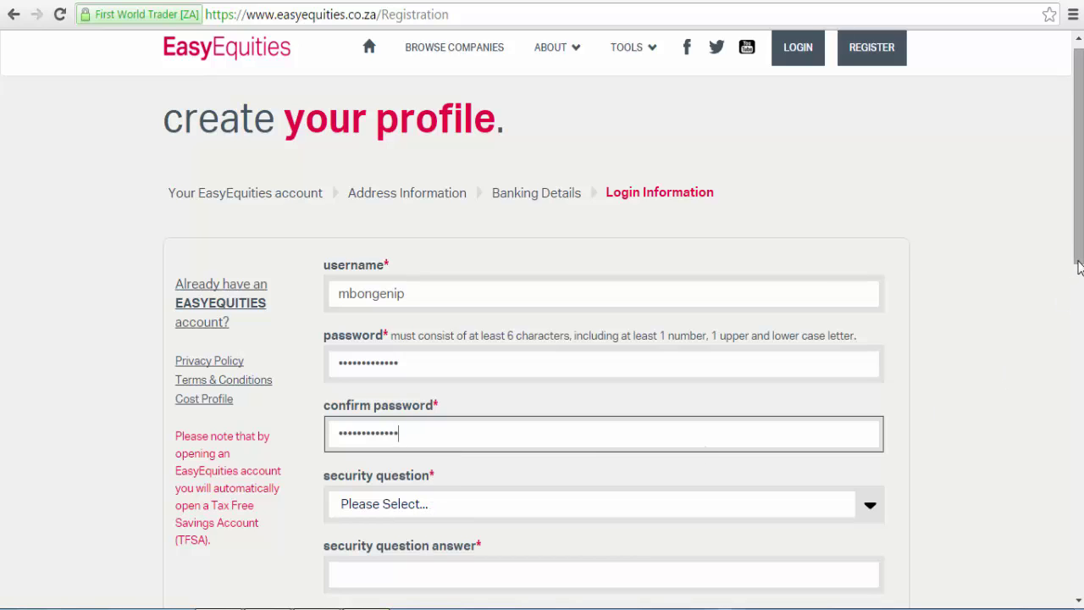
drag(1078, 273, 1079, 349)
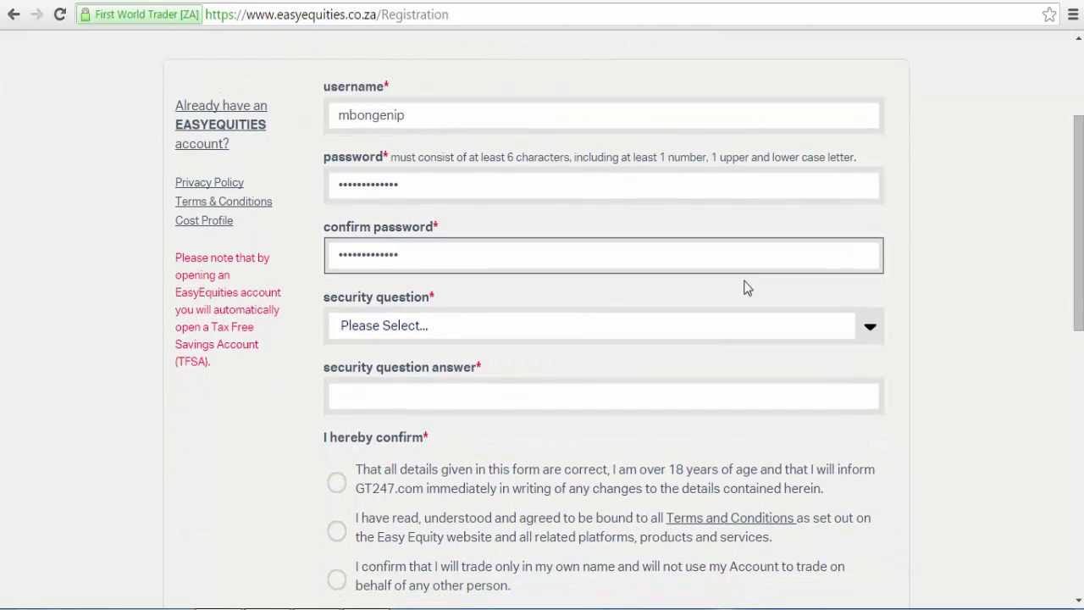
Choose 'What is your mother's maiden name?' as the security question and enter its answer.
click(585, 338)
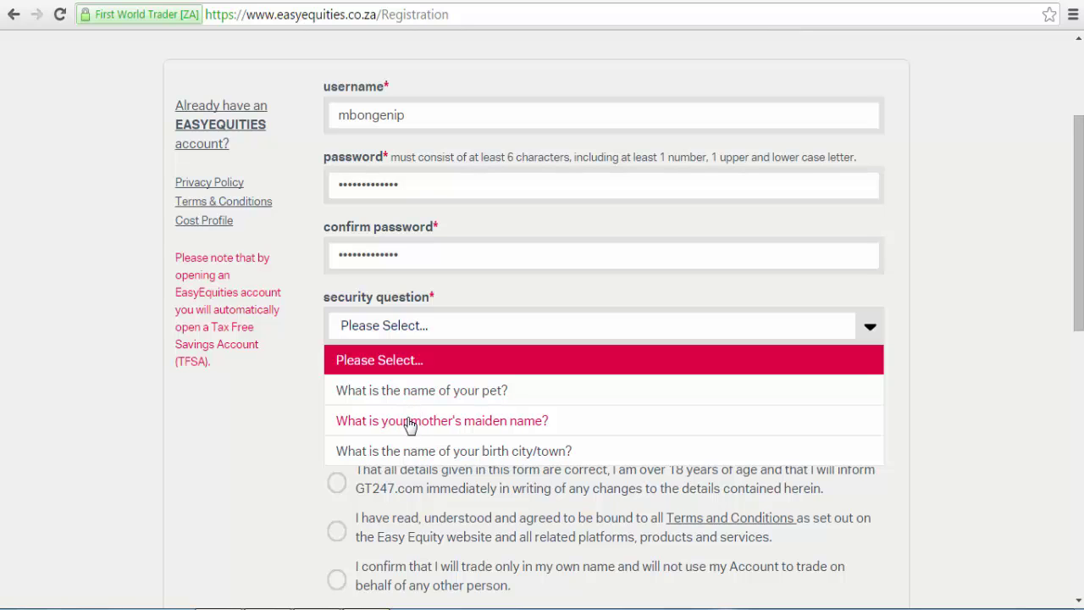
click(409, 424)
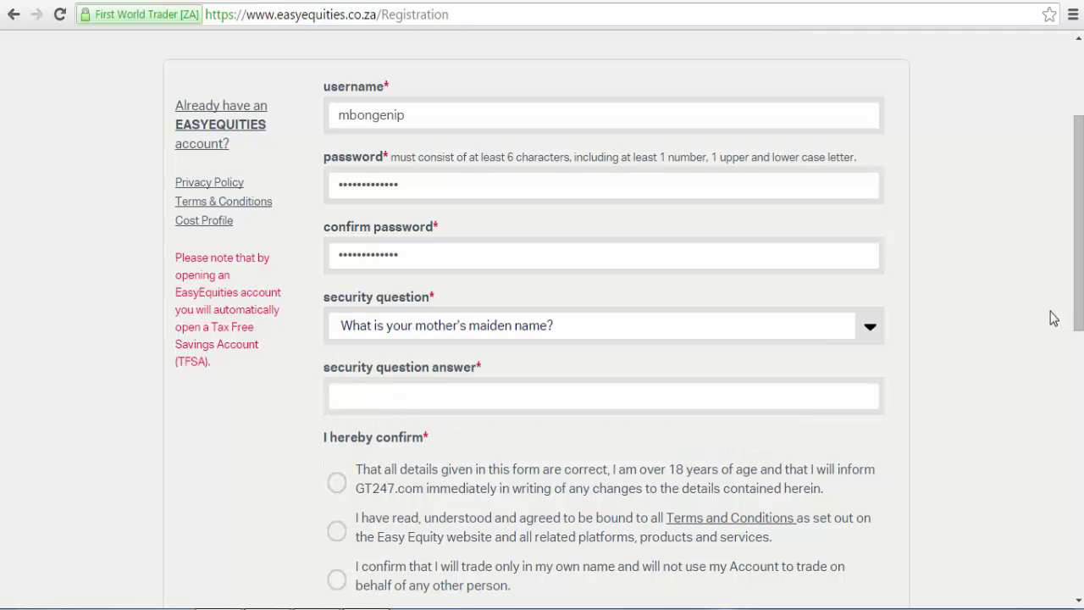
scroll(637, 262, down, 1)
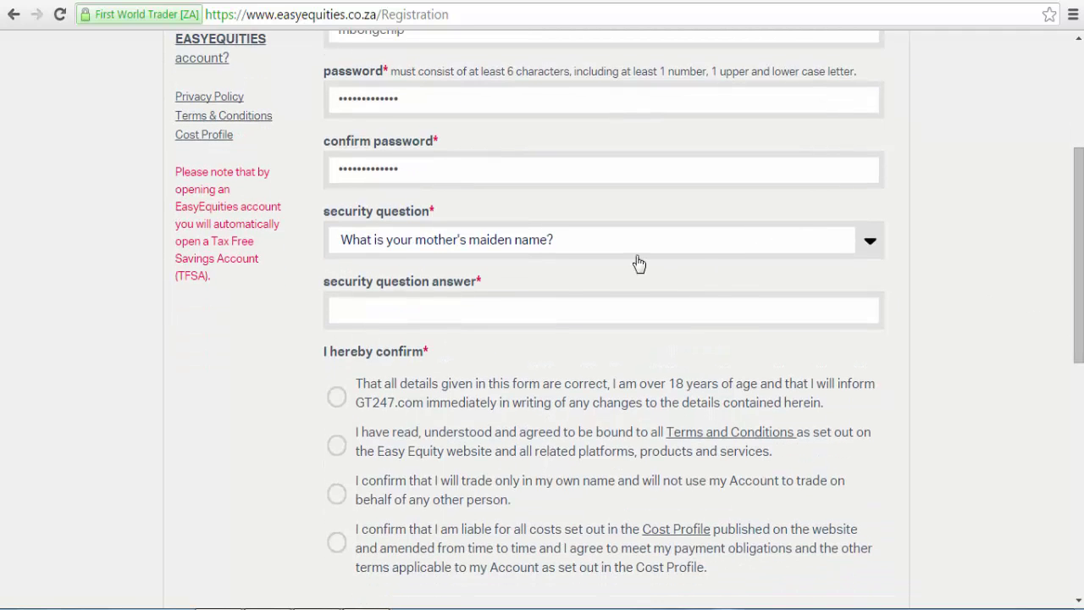
click(559, 316)
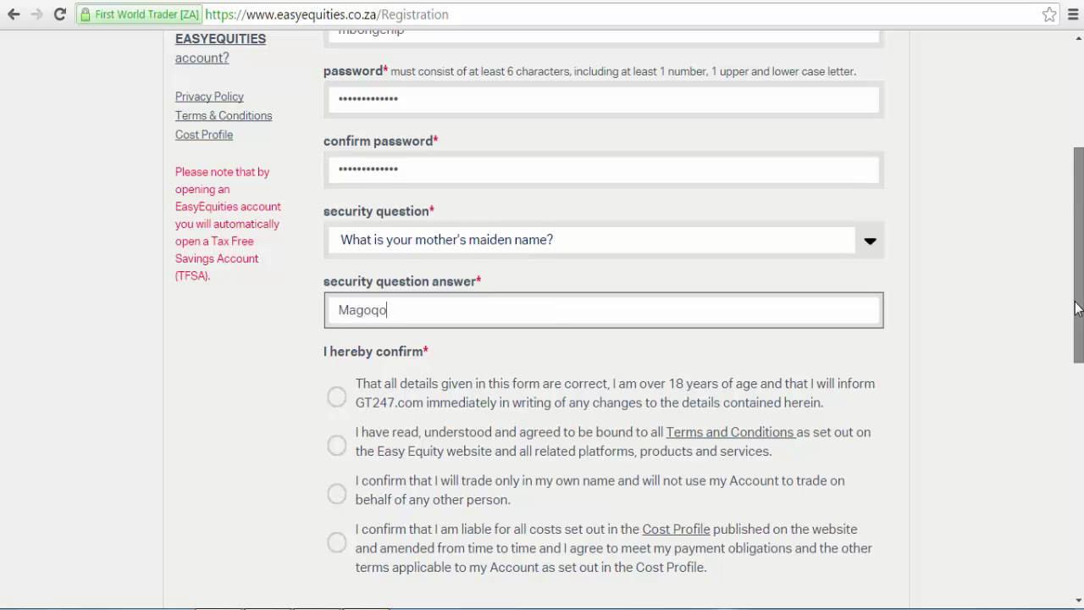
drag(1077, 308, 1076, 367)
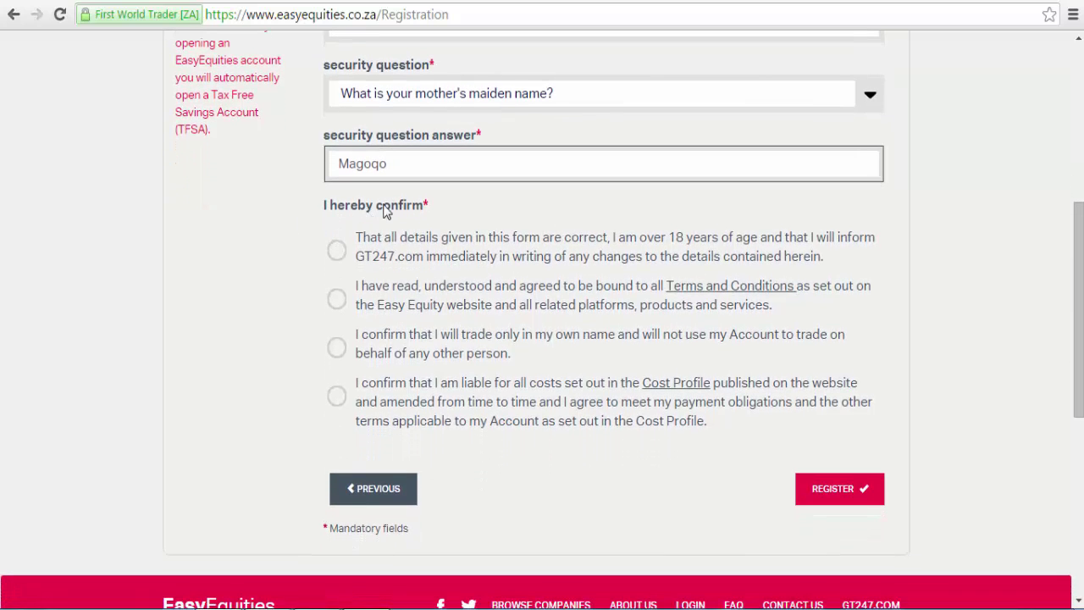
Tick the four declarations: details correct and over 18, Terms and Conditions, own-name trading, Cost Profile liability.
click(335, 248)
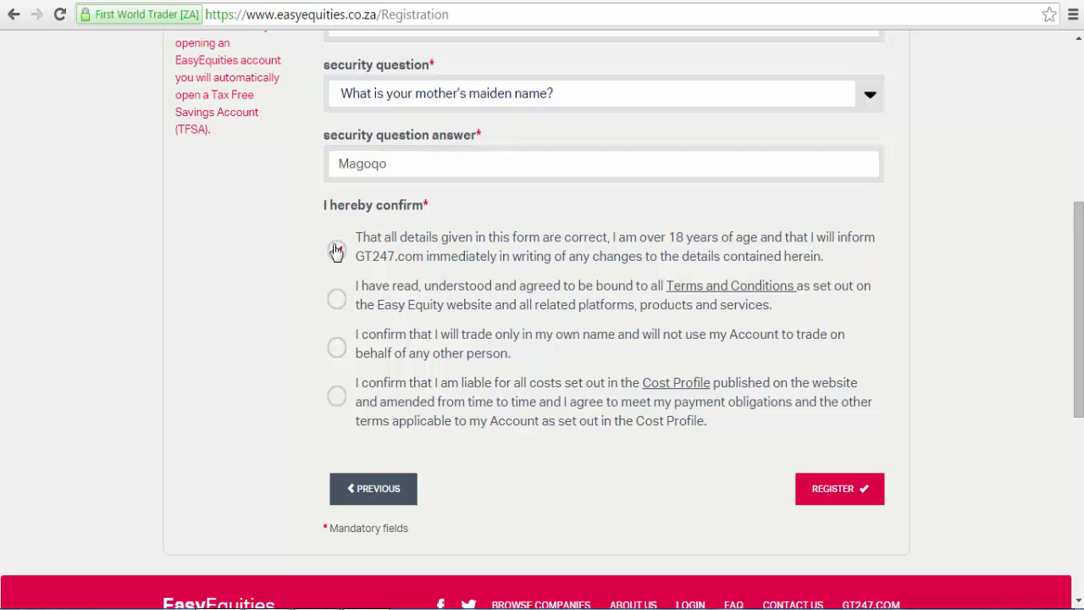
click(336, 303)
click(337, 356)
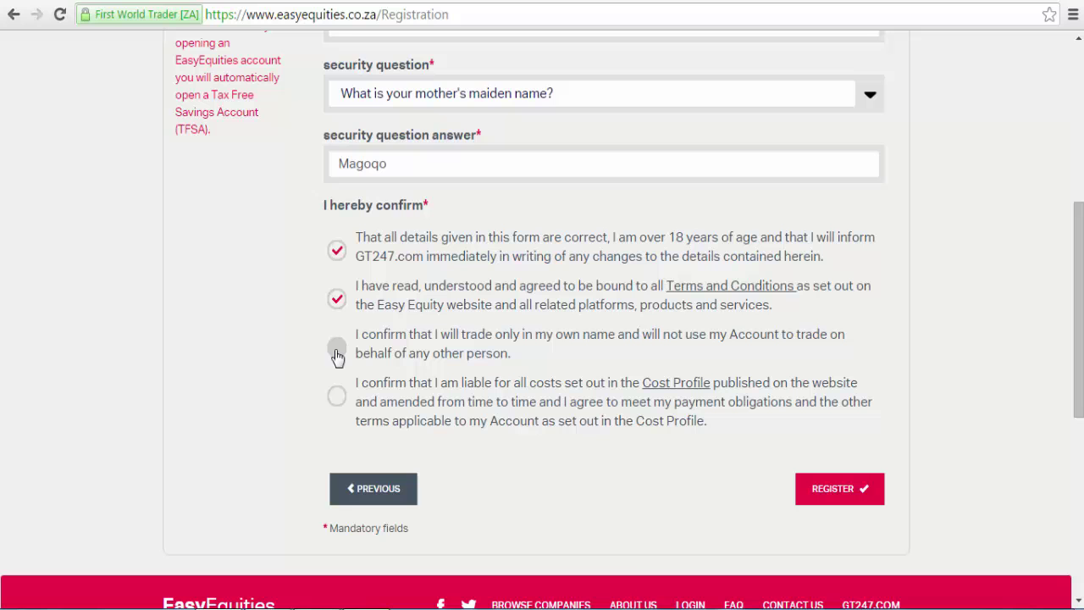
click(344, 403)
drag(1080, 332, 1082, 375)
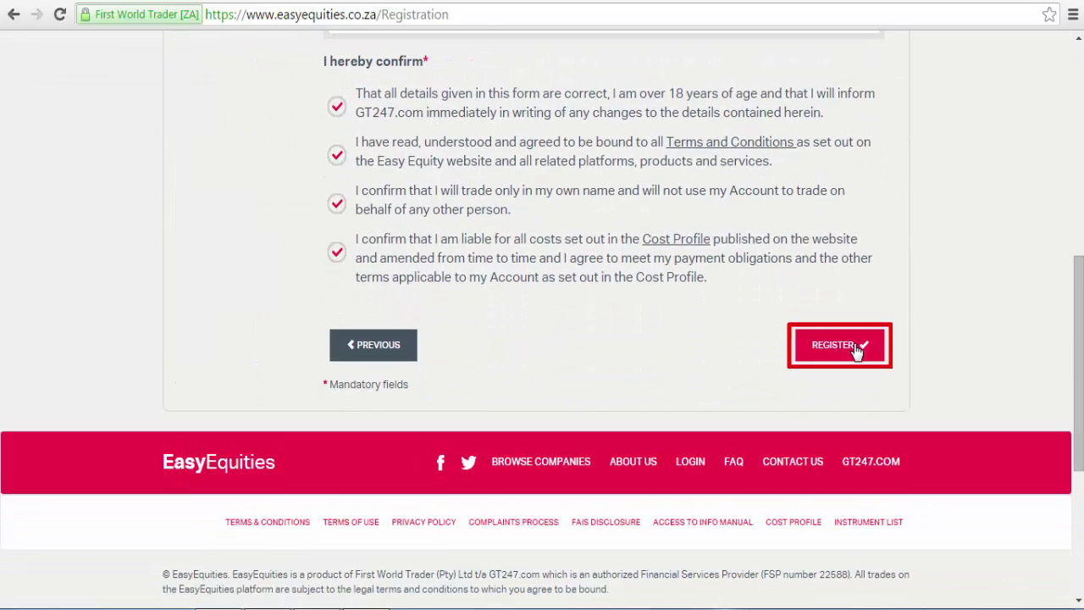